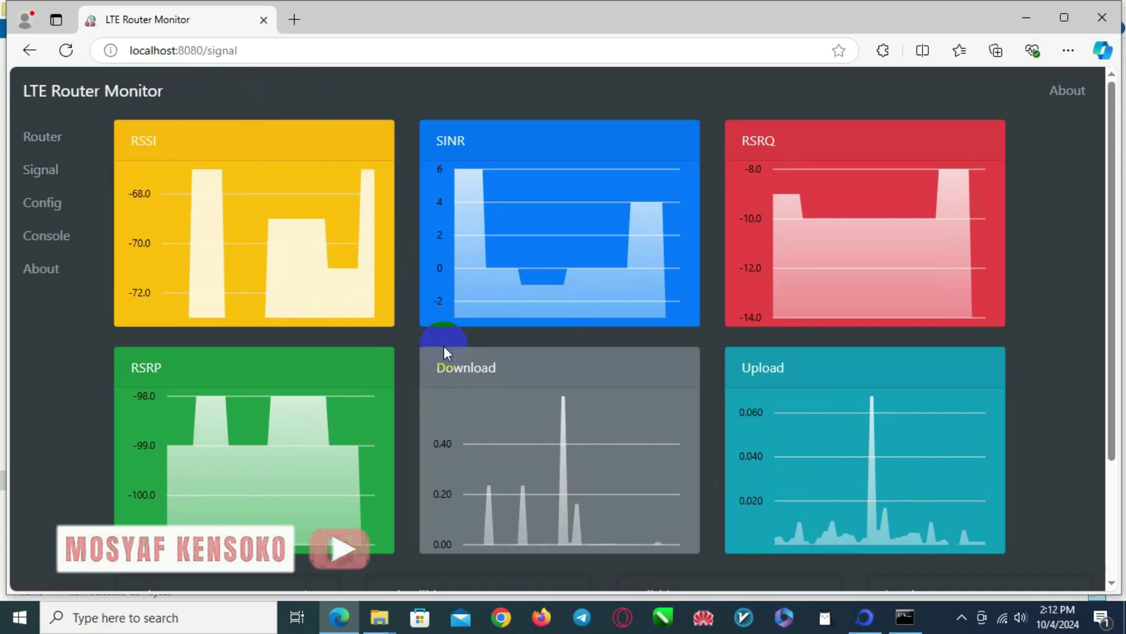
# - View the Router overview with device name B312-926, then switch to the Signal charts page
pyautogui.click(68, 144)
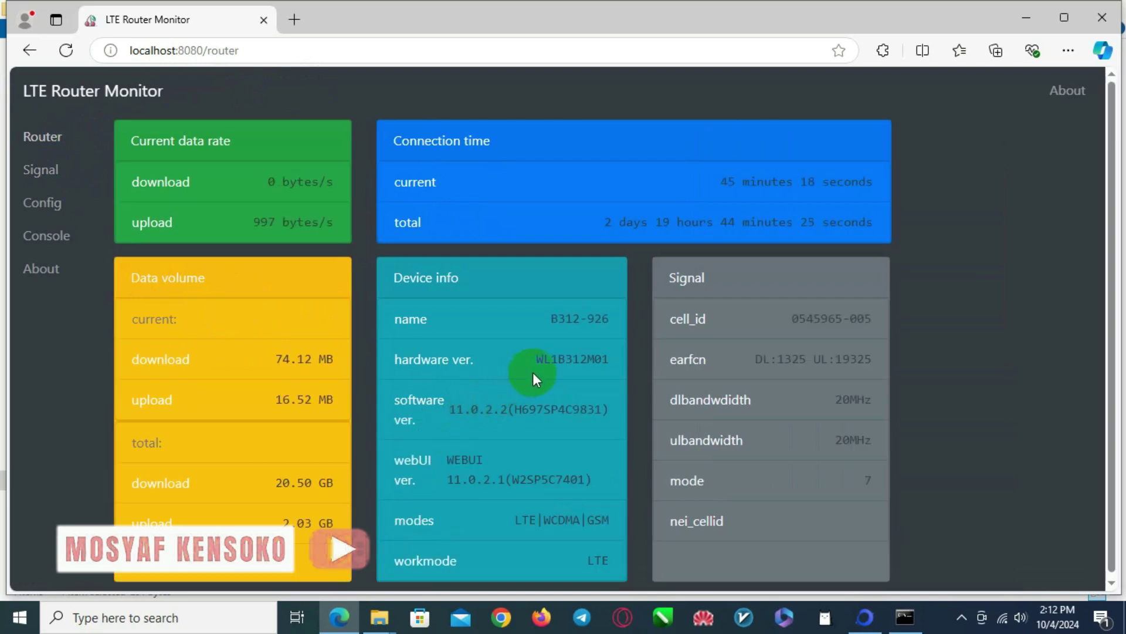
pyautogui.moveTo(549, 321); pyautogui.dragTo(616, 326)
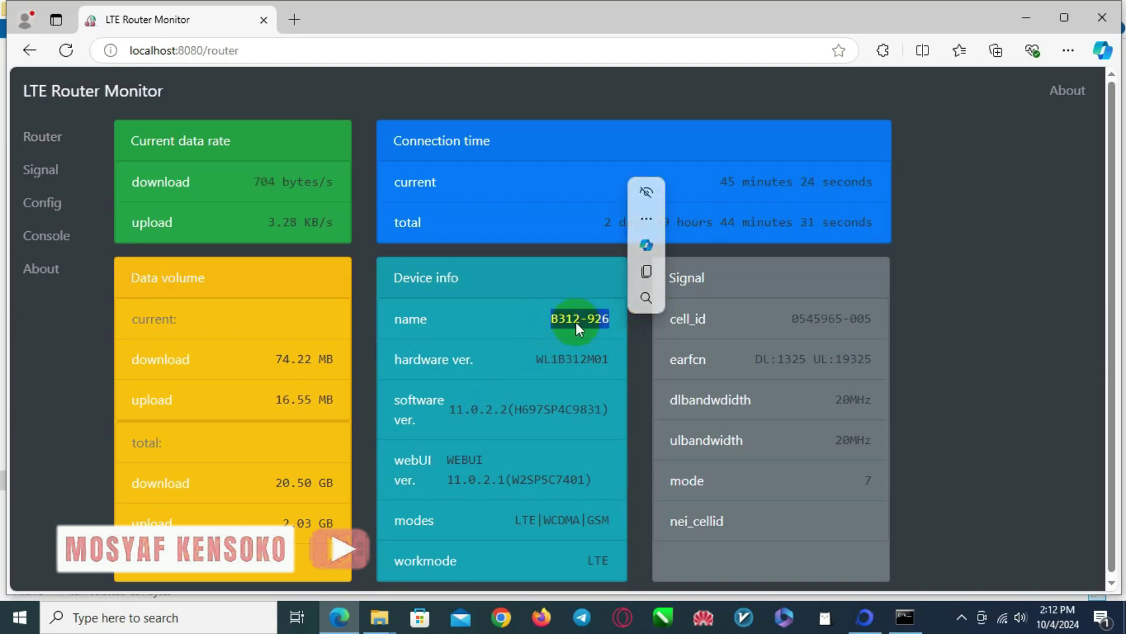
pyautogui.click(508, 322)
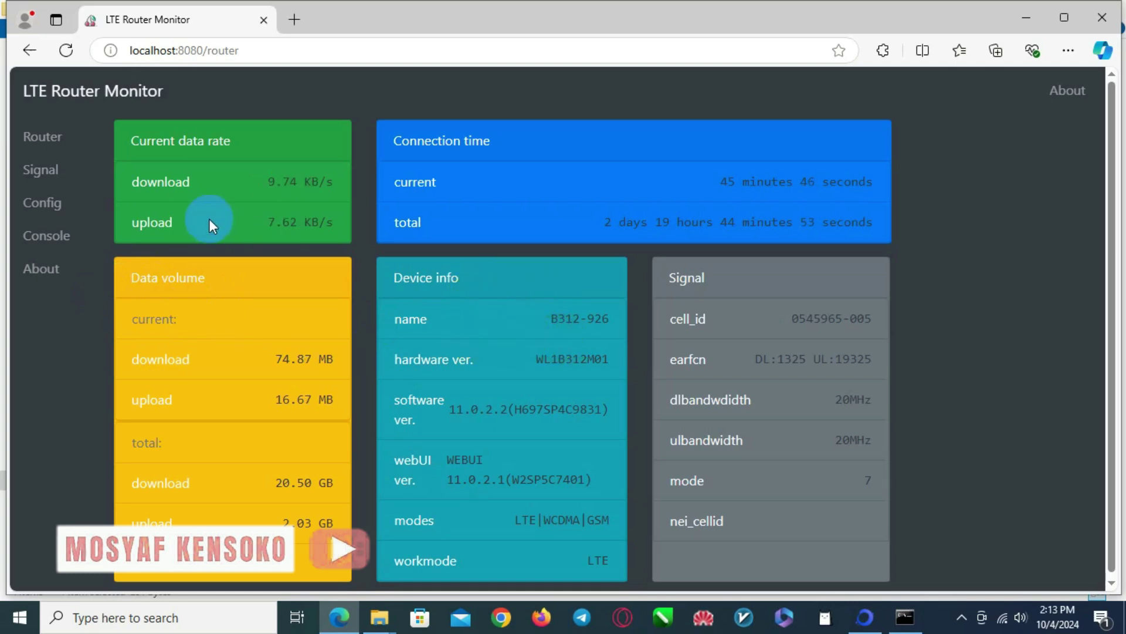
pyautogui.click(58, 172)
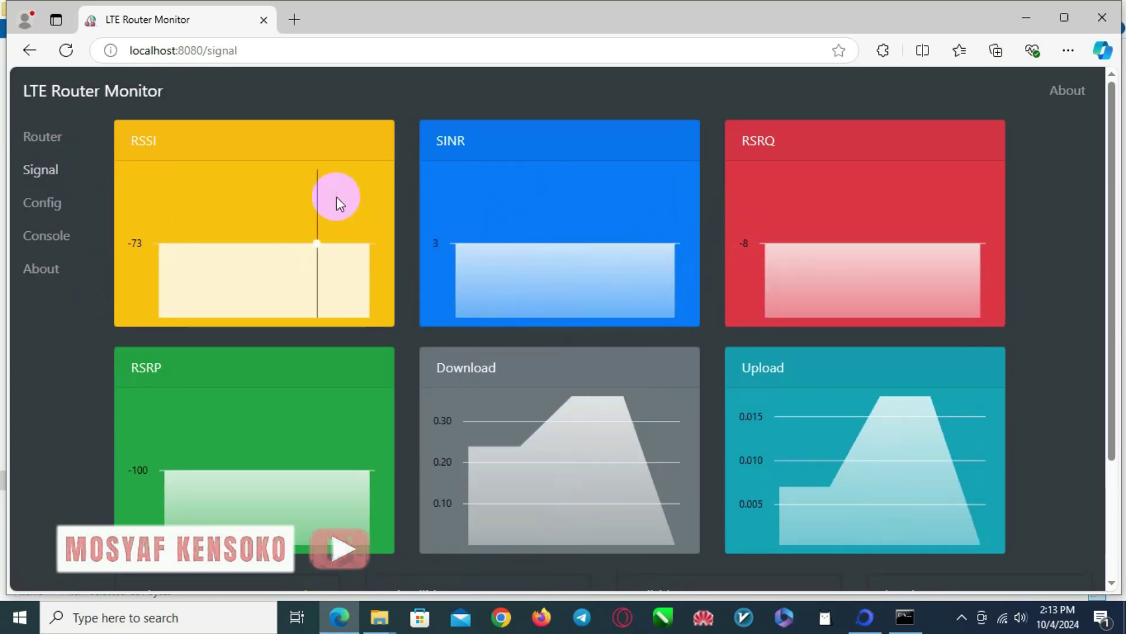
# - Open the Config page showing server 192.168.8.1, user admin and the masked password
pyautogui.moveTo(318, 181)
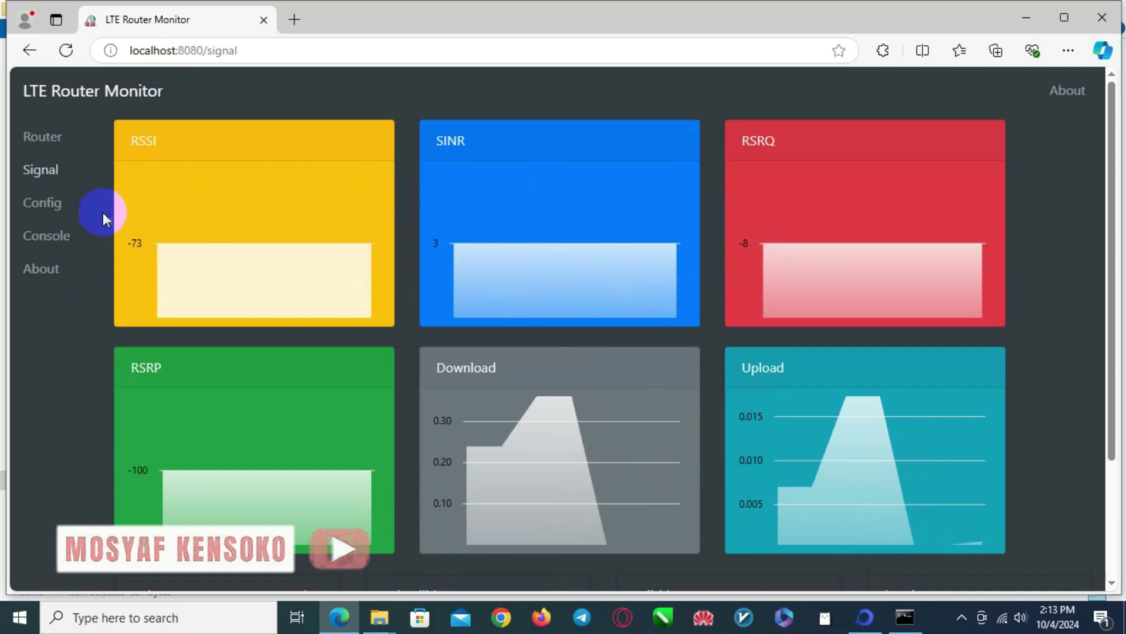
pyautogui.click(48, 203)
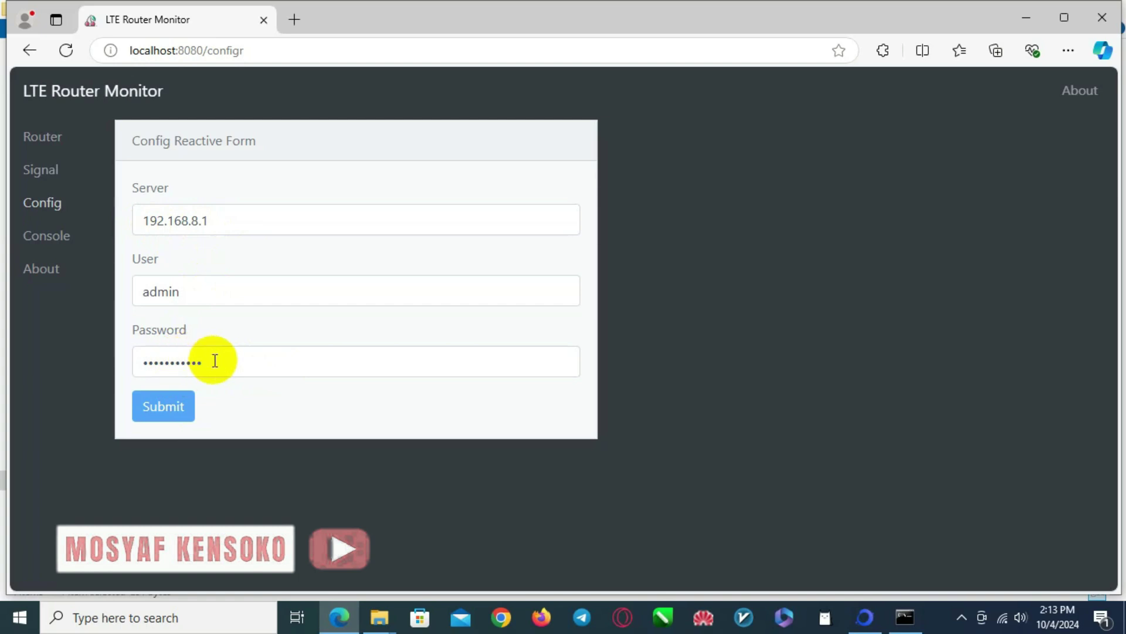
# - Check the About LTE Monitor page, then return to the API Console listing example GET endpoints
pyautogui.click(59, 236)
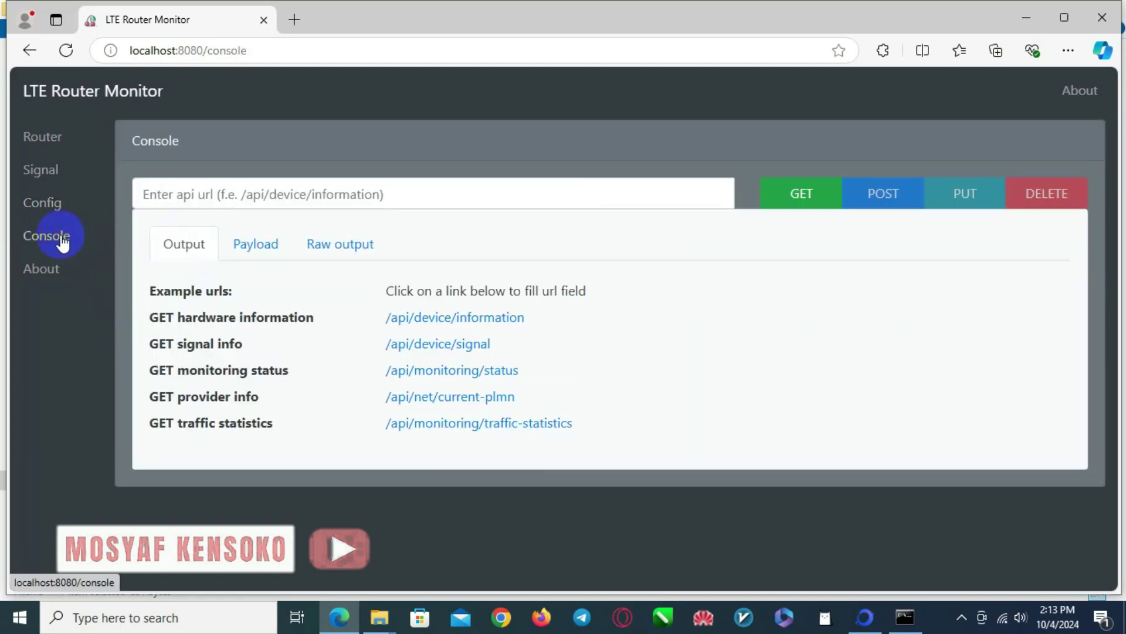
pyautogui.click(52, 269)
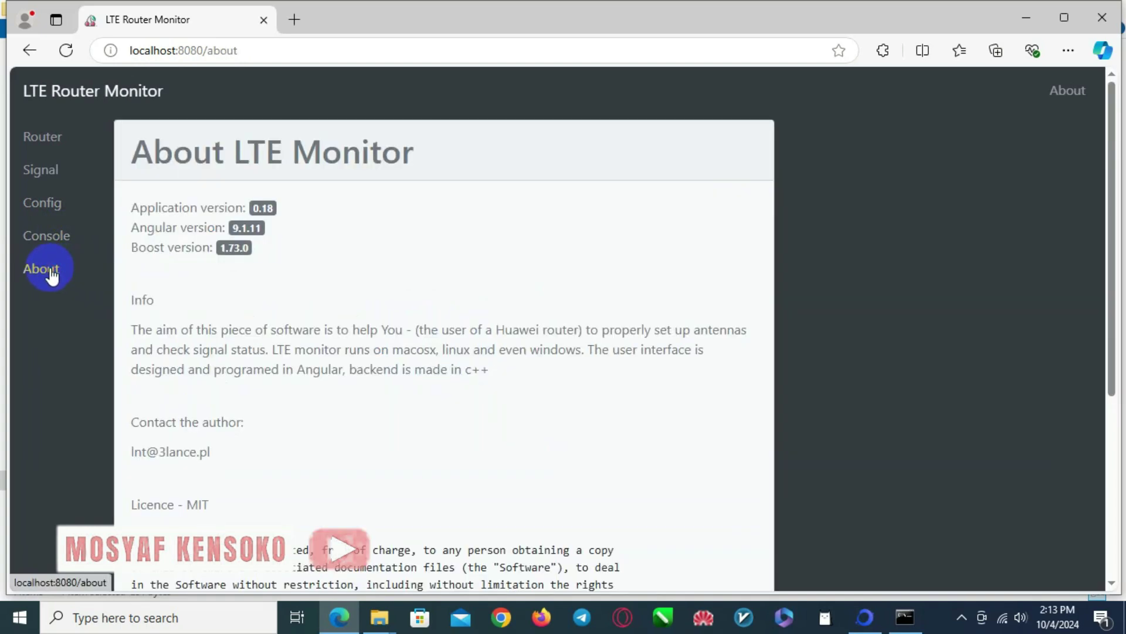
pyautogui.moveTo(128, 151); pyautogui.dragTo(434, 167)
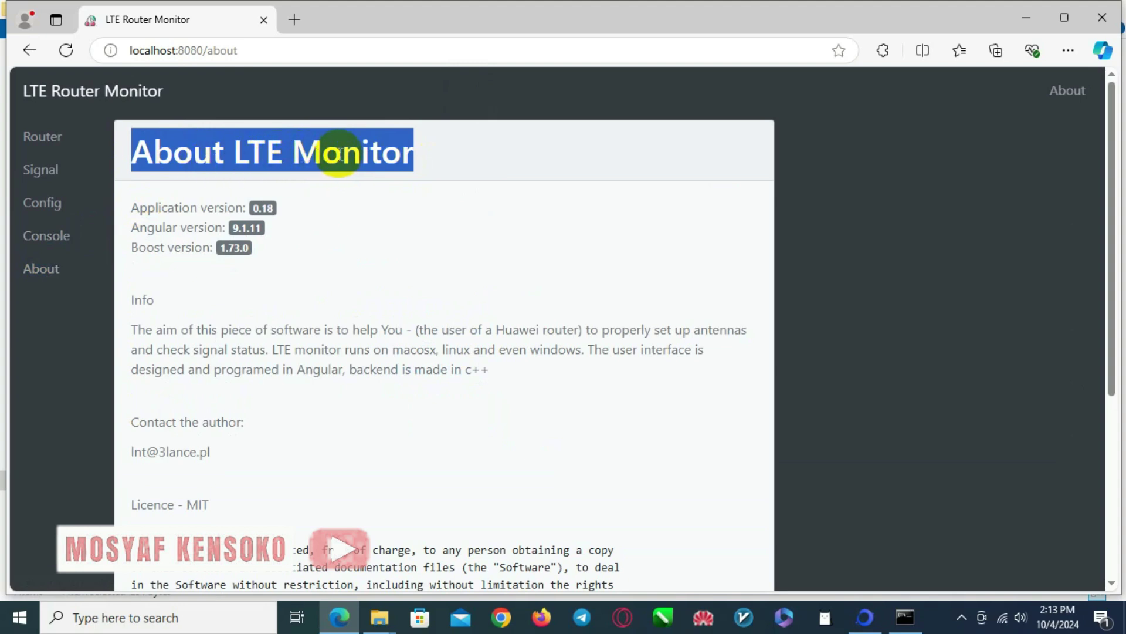
pyautogui.click(42, 235)
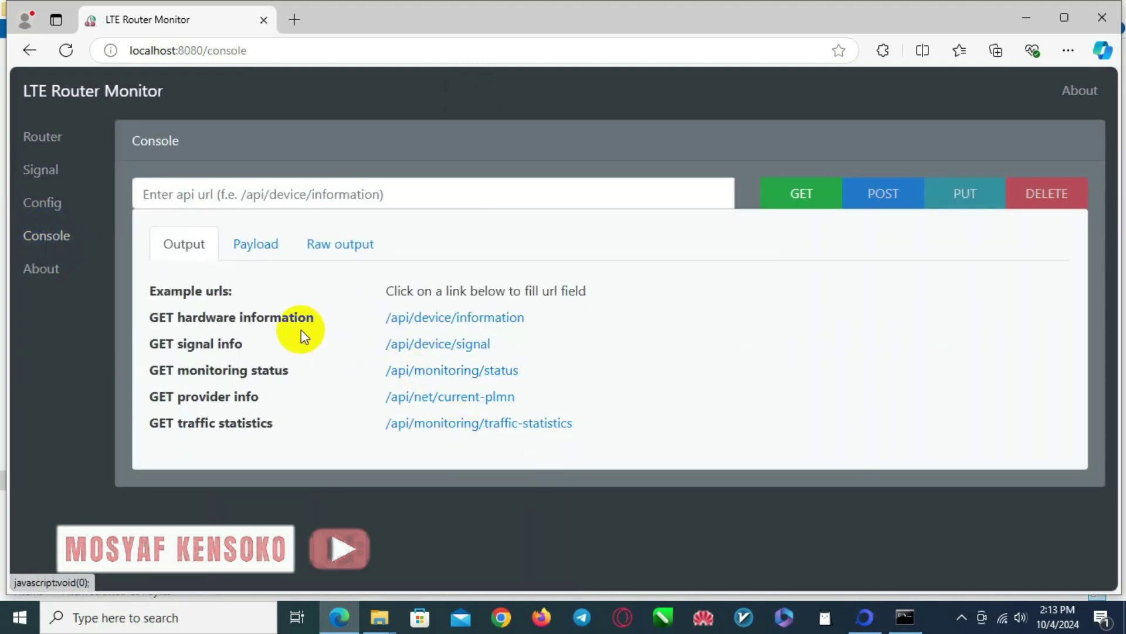
pyautogui.click(45, 240)
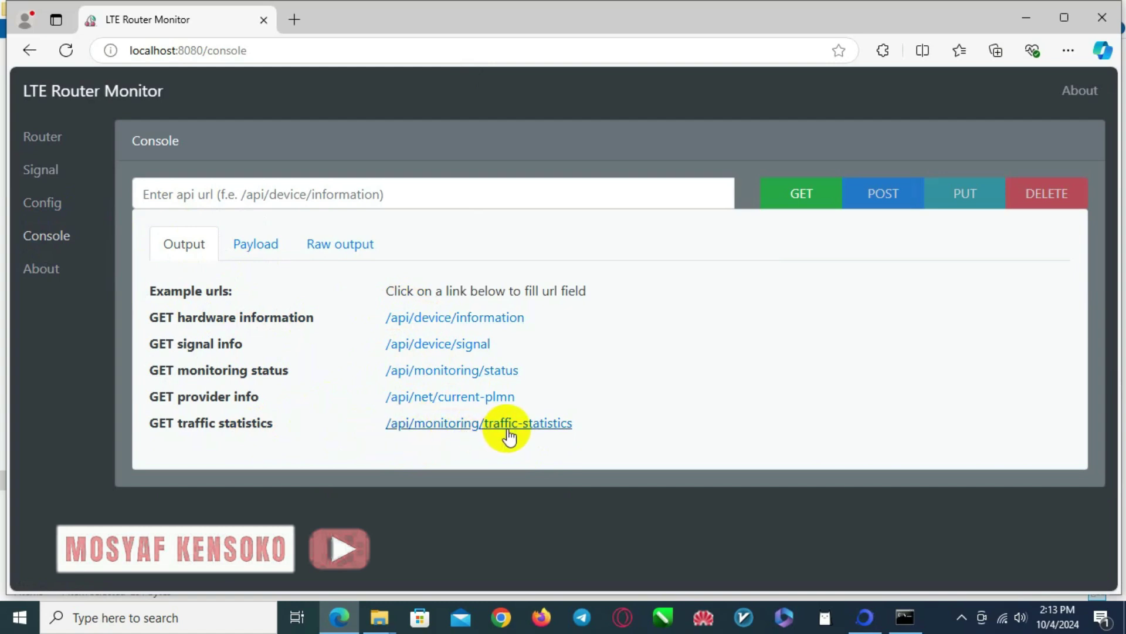
pyautogui.click(490, 423)
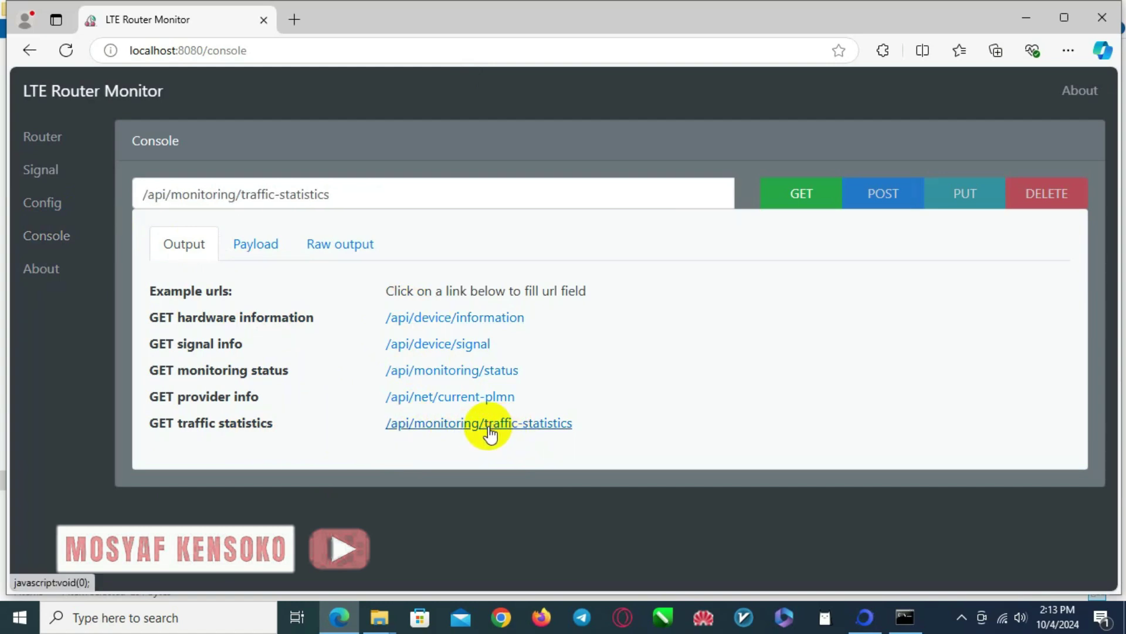
pyautogui.click(805, 197)
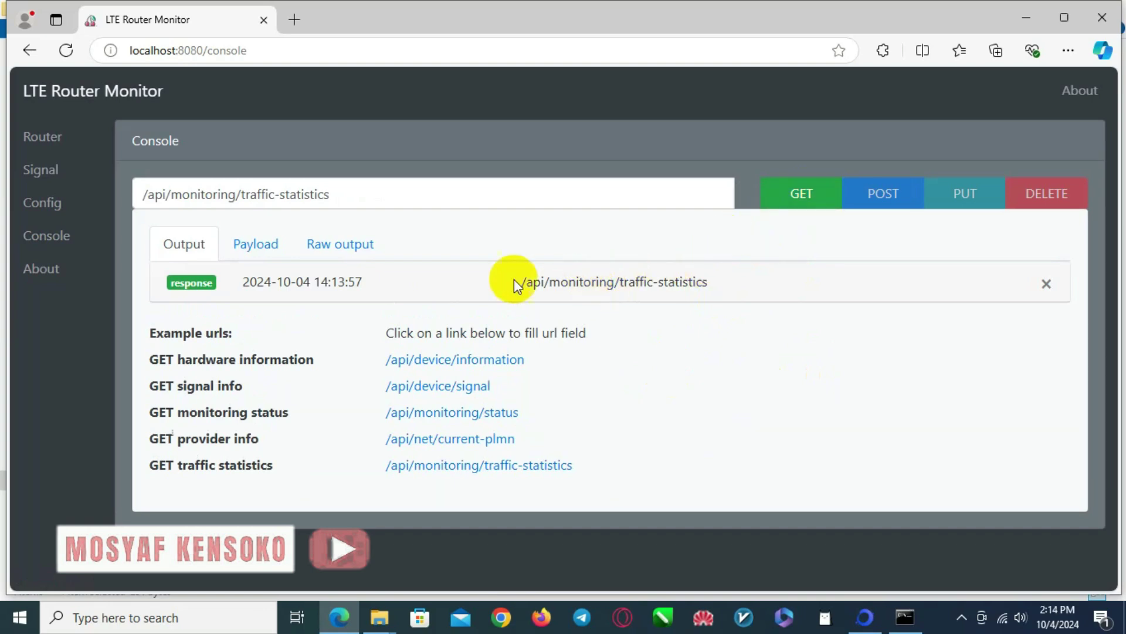
pyautogui.click(606, 283)
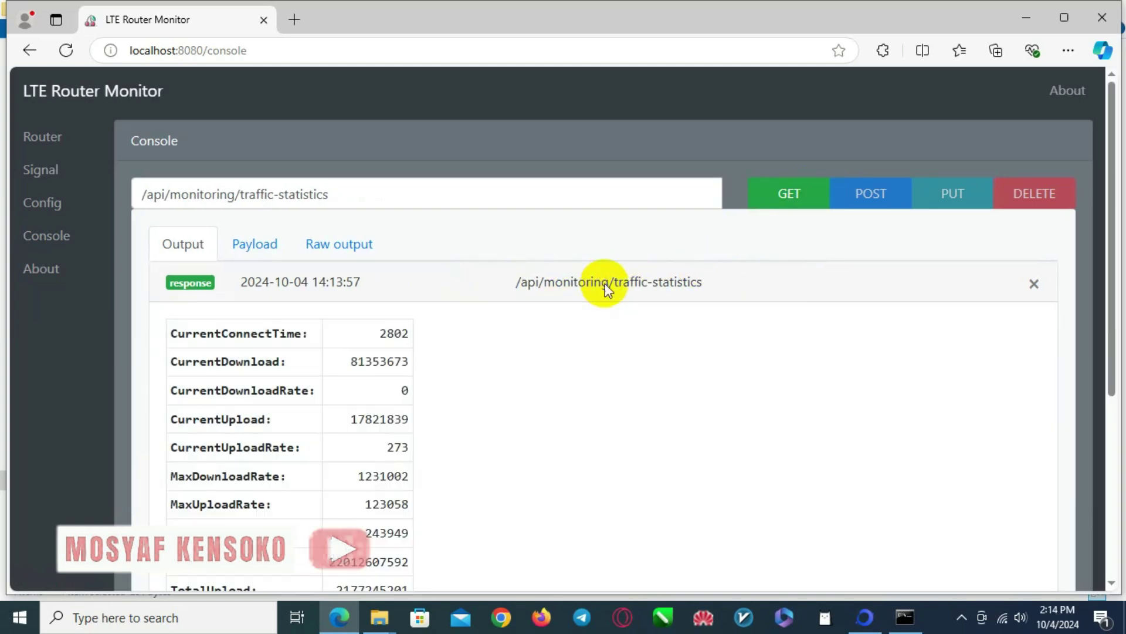
pyautogui.scroll(-5, 493, 378)
pyautogui.scroll(5, 491, 382)
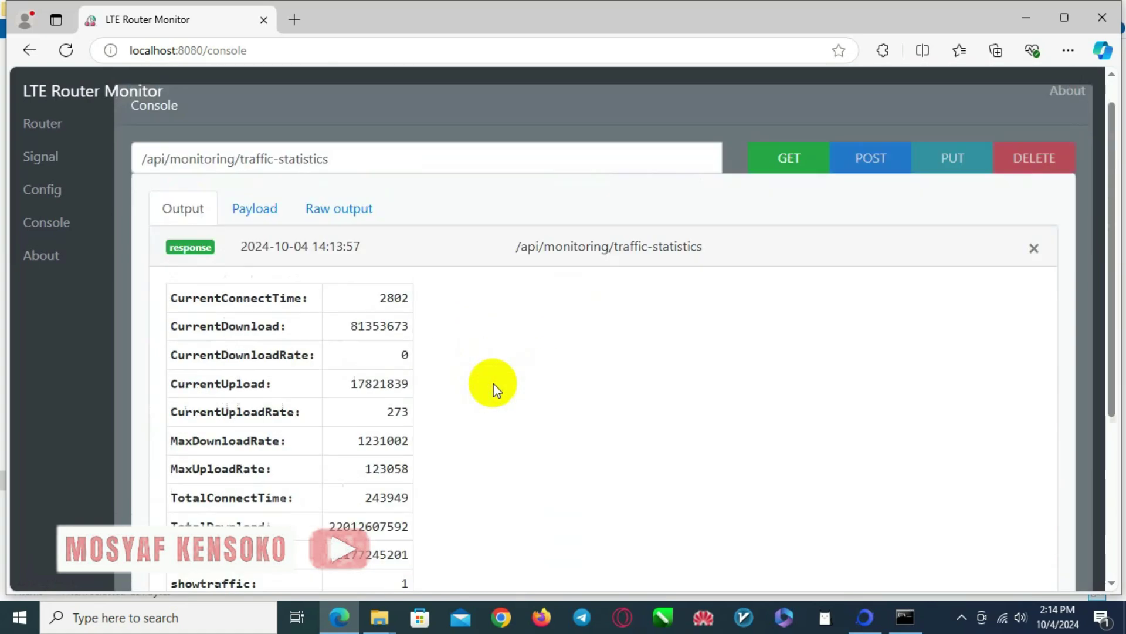
pyautogui.scroll(-5, 438, 367)
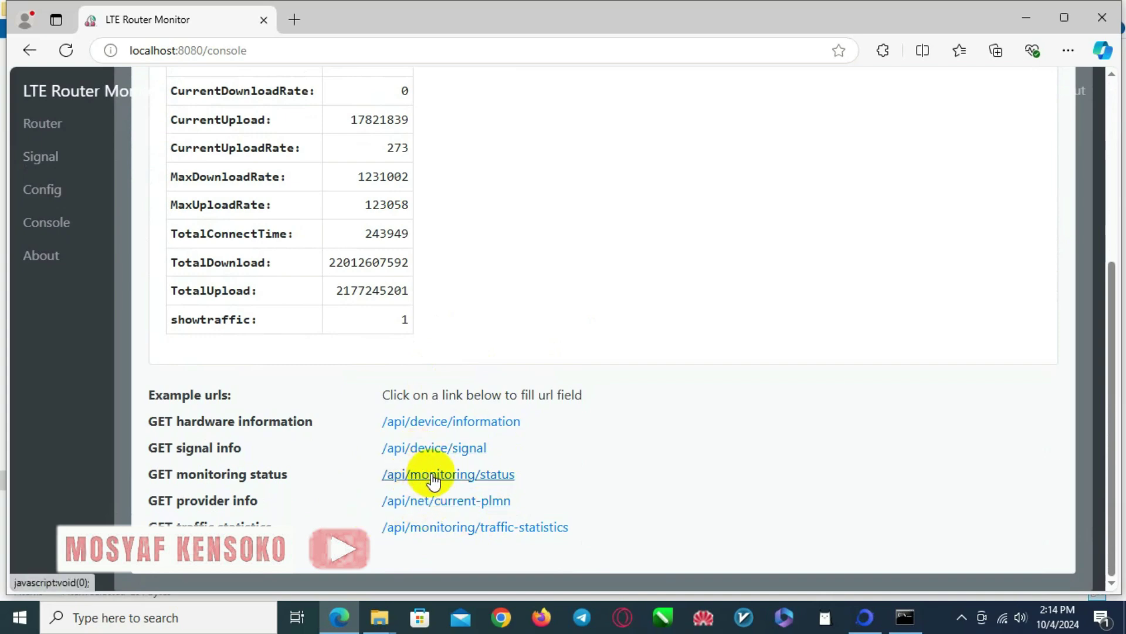
# - Request /api/net/current-plmn, highlight provider name XL Axiata, and collapse the open responses
pyautogui.click(444, 508)
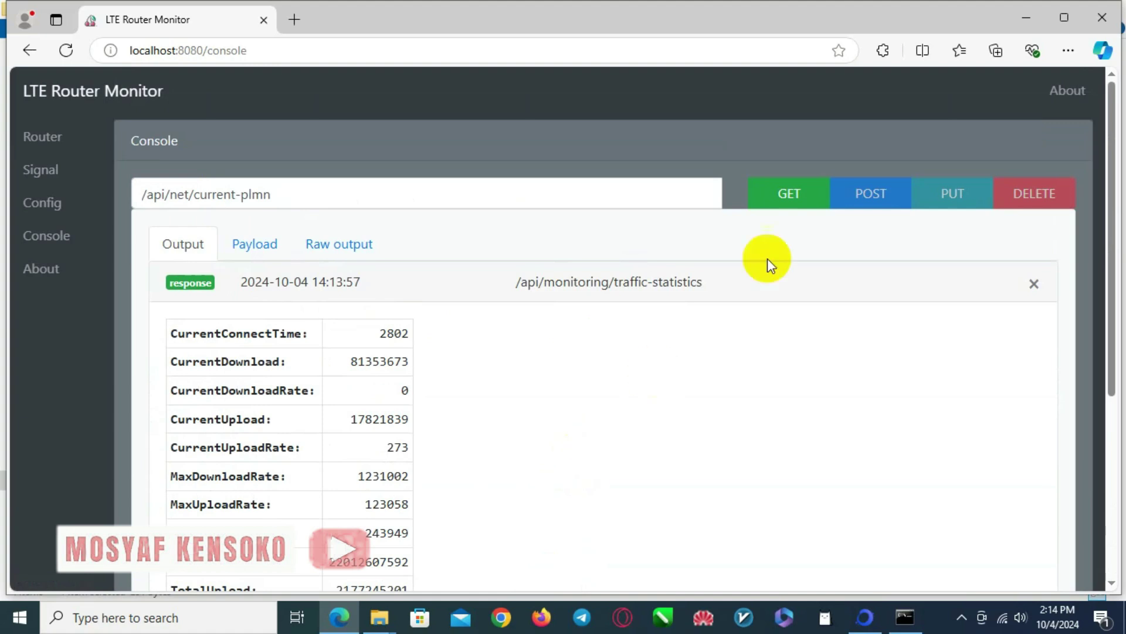
pyautogui.click(792, 195)
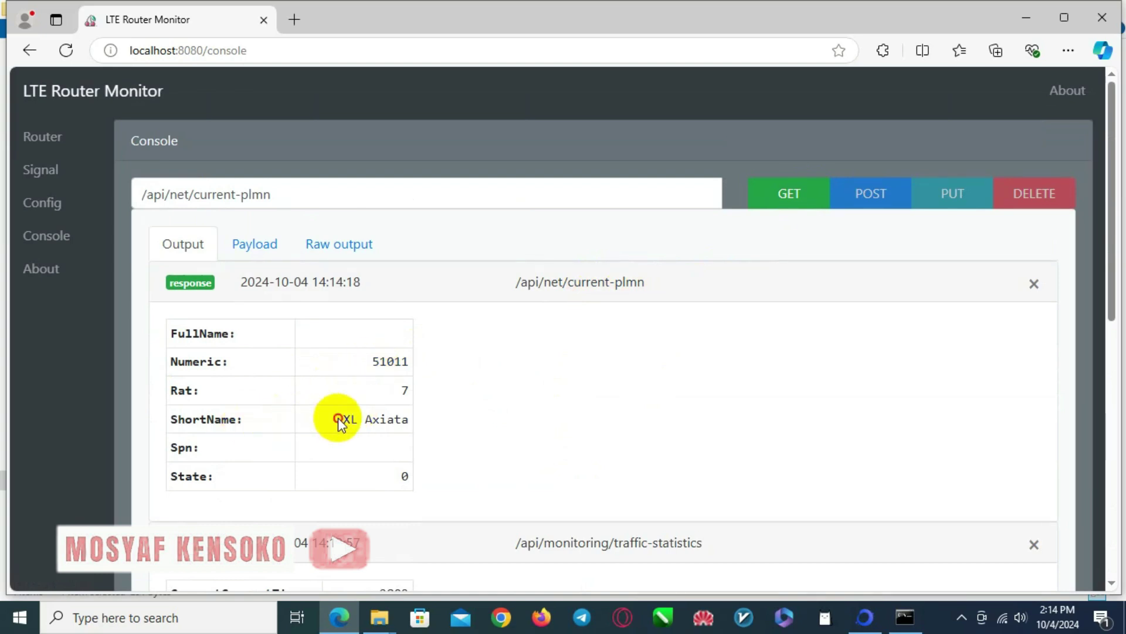
pyautogui.moveTo(339, 422); pyautogui.dragTo(410, 420)
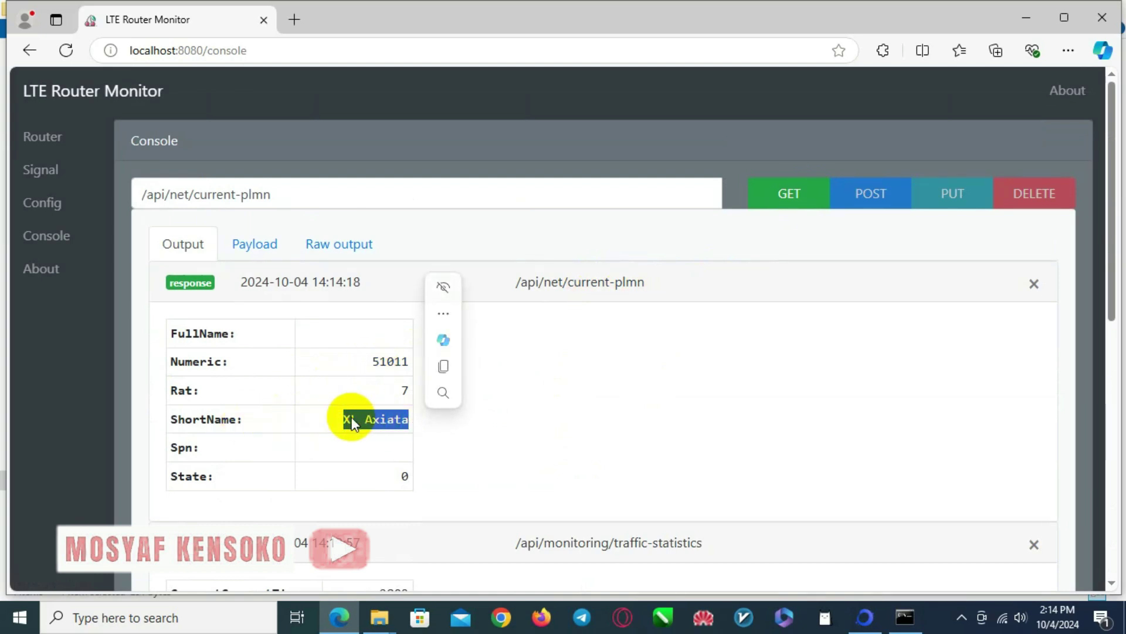
pyautogui.click(612, 284)
pyautogui.click(623, 321)
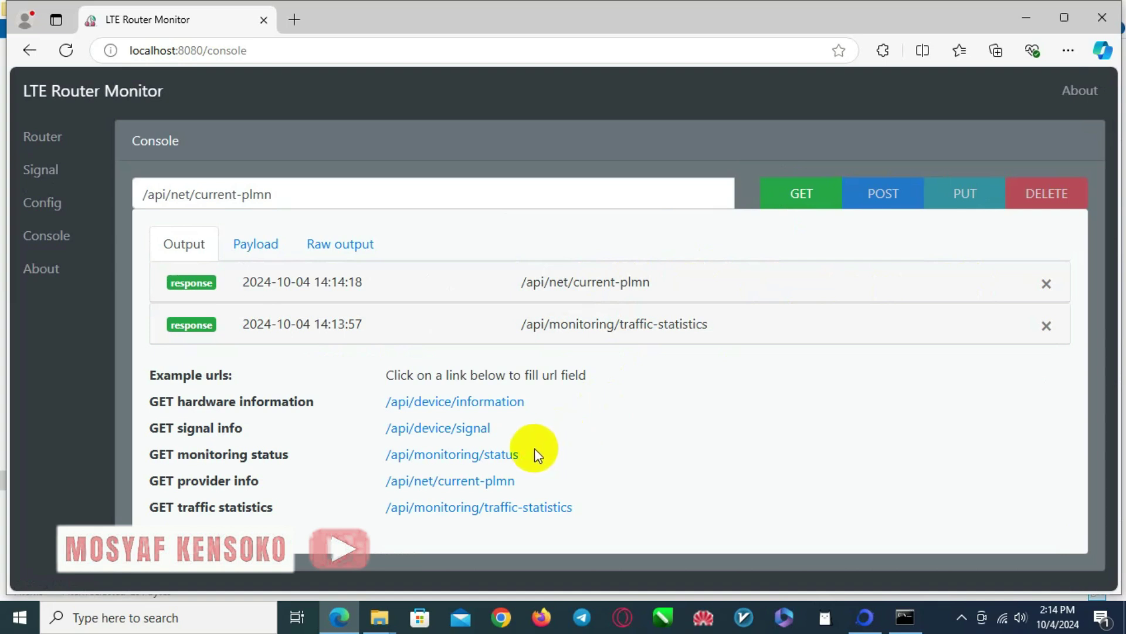
# - Request /api/monitoring/status, recheck the traffic table, and load the /api/device/signal URL
pyautogui.click(461, 461)
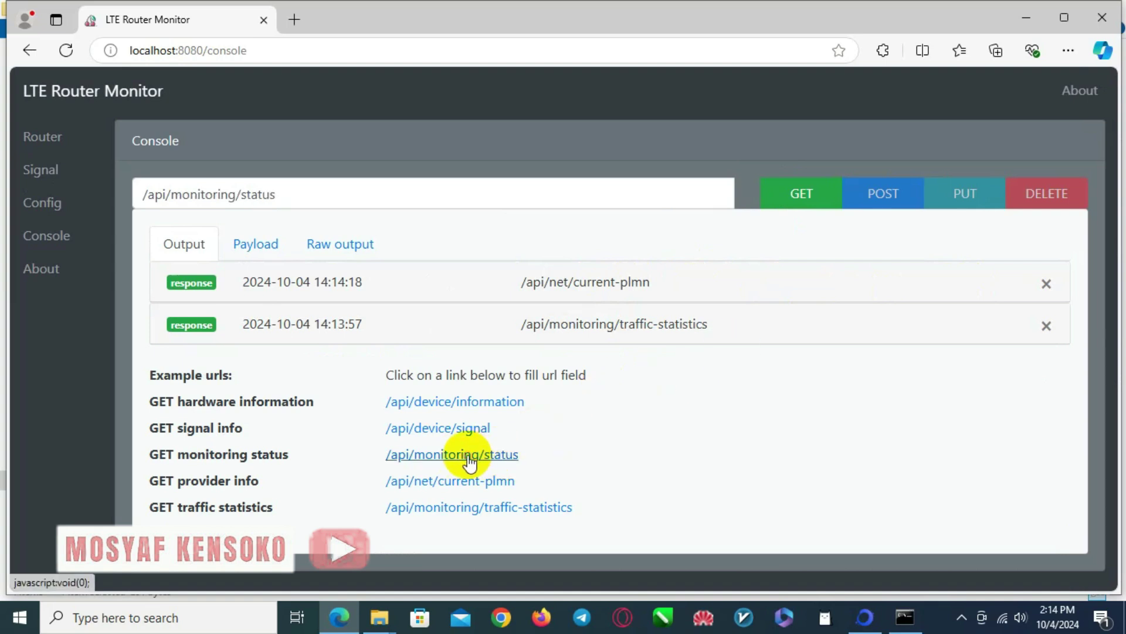
pyautogui.click(805, 200)
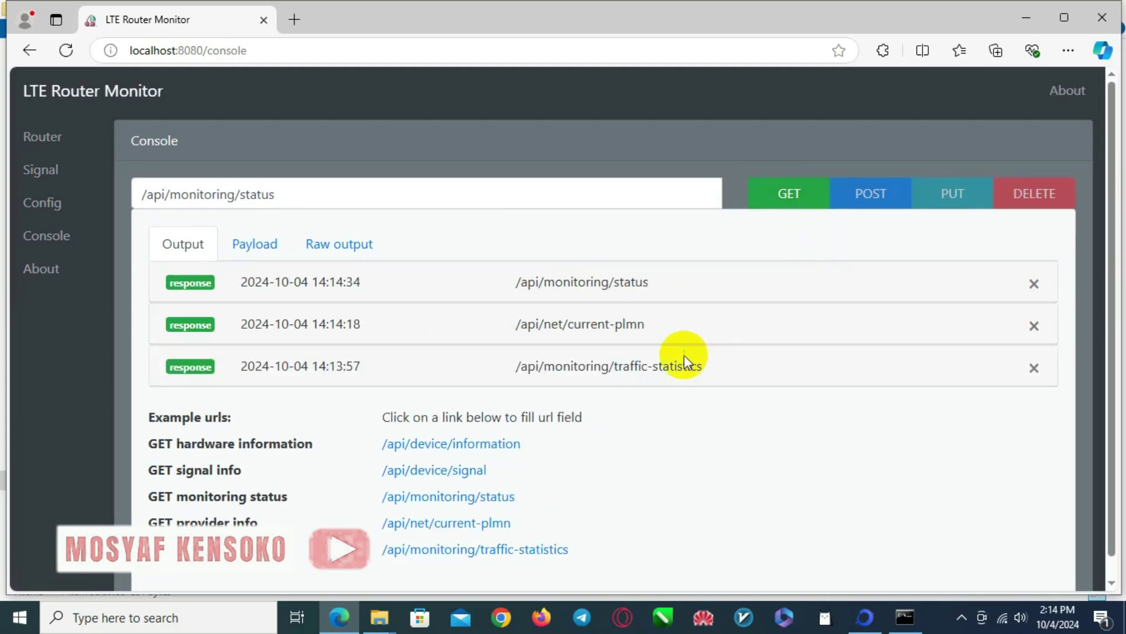
pyautogui.click(633, 364)
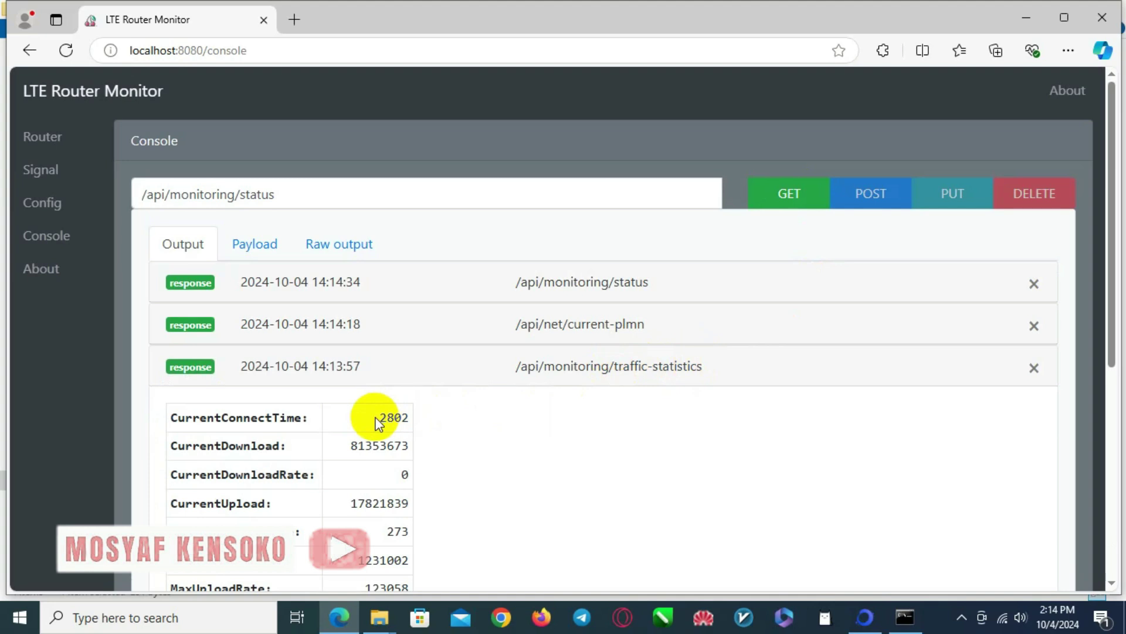
pyautogui.scroll(-3, 378, 420)
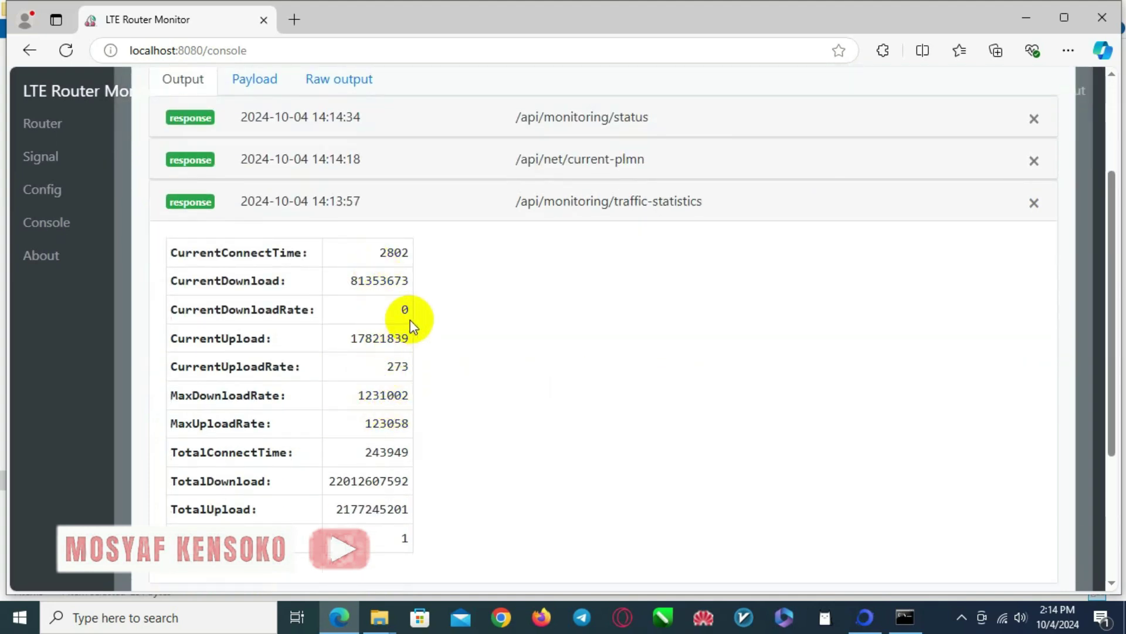
pyautogui.click(625, 197)
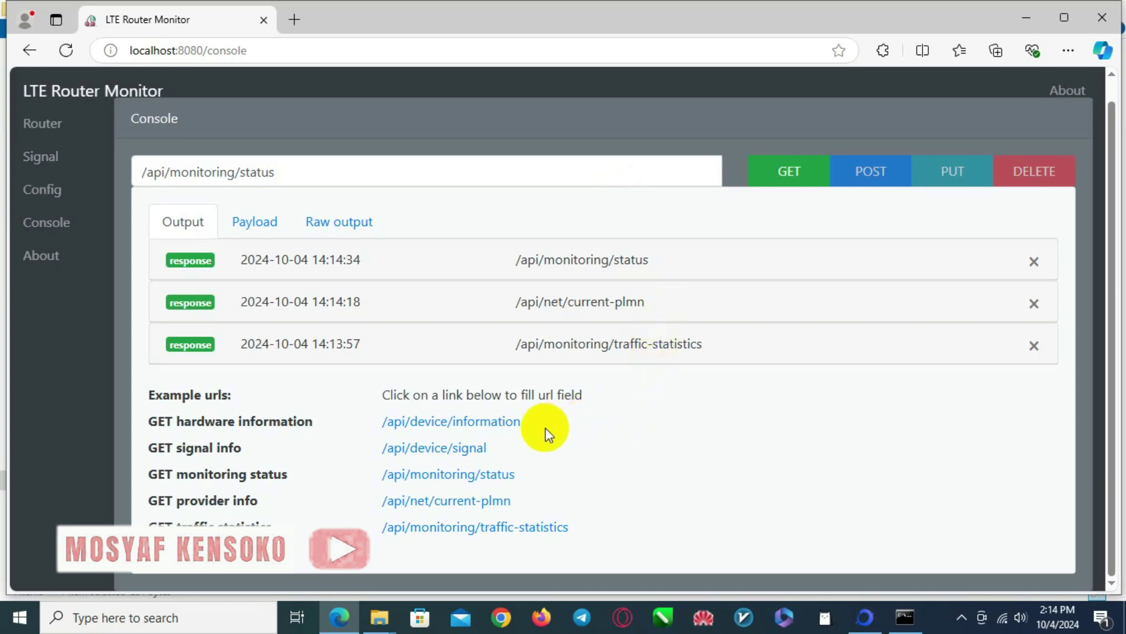
pyautogui.click(437, 454)
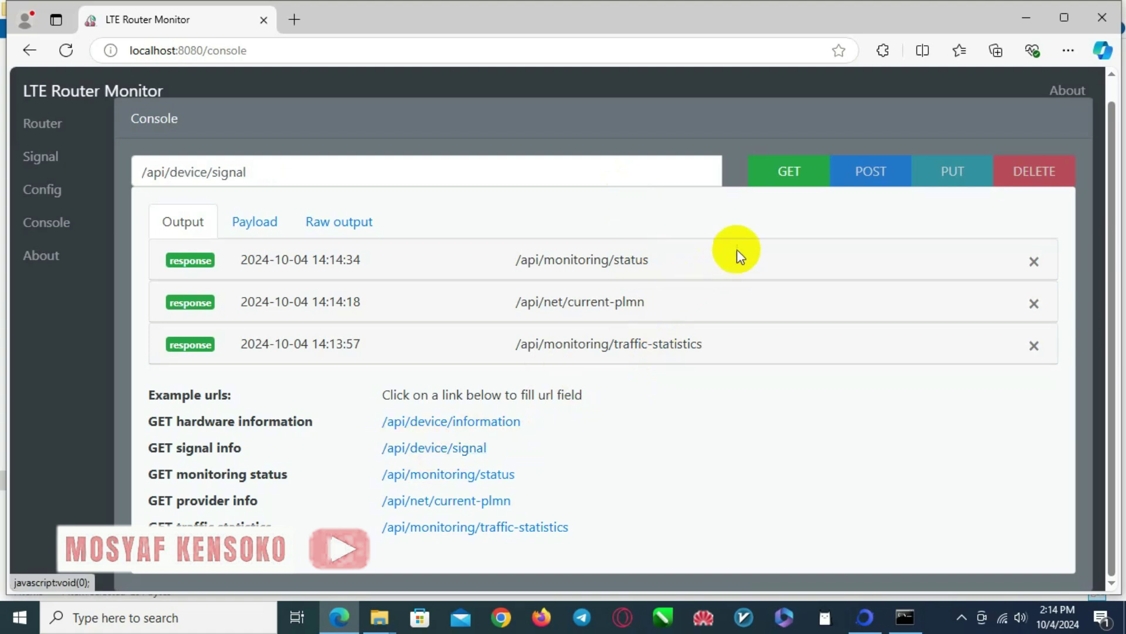
# - Send the /api/device/signal request and review the expanded signal response
pyautogui.click(790, 178)
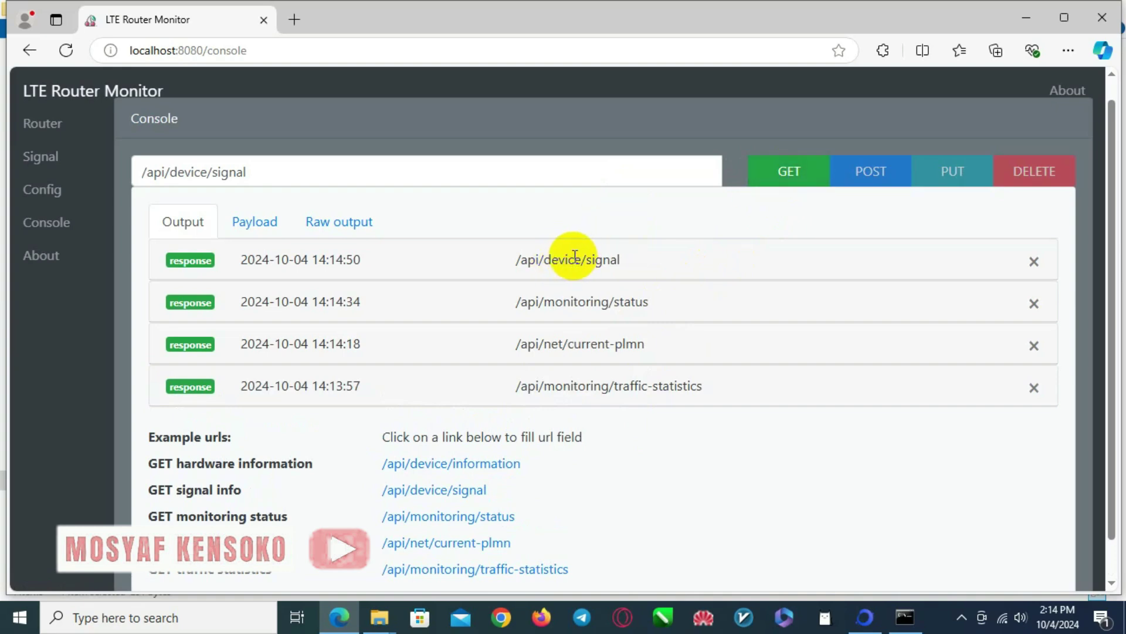
pyautogui.click(575, 258)
pyautogui.scroll(-14, 424, 375)
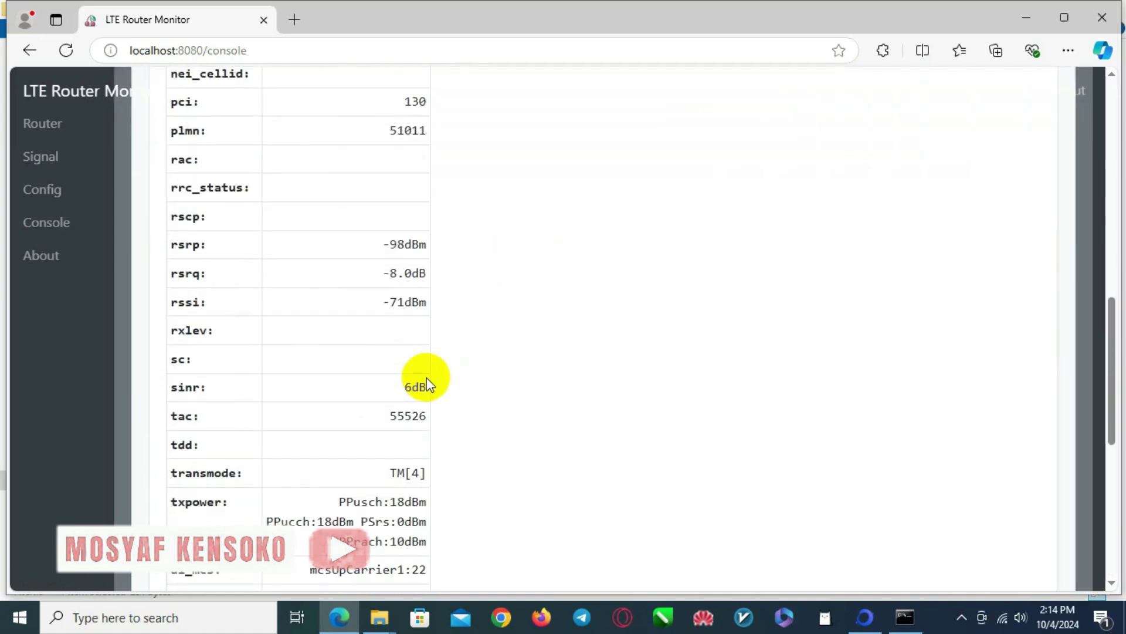
pyautogui.scroll(-5, 427, 410)
pyautogui.scroll(5, 392, 470)
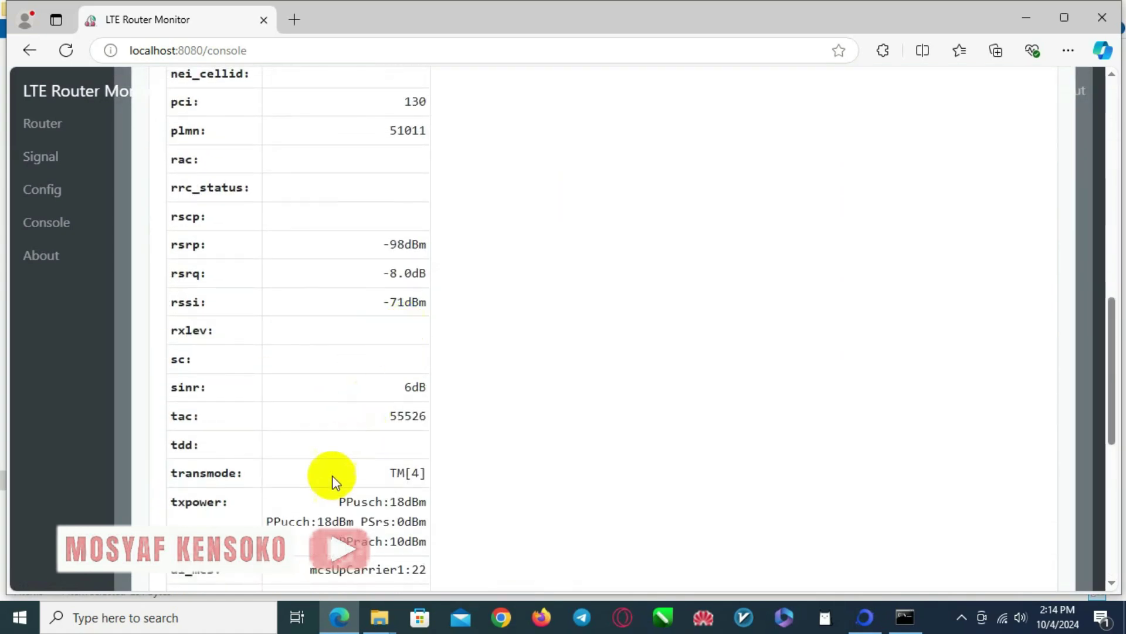
pyautogui.scroll(-4, 332, 475)
pyautogui.scroll(10, 329, 472)
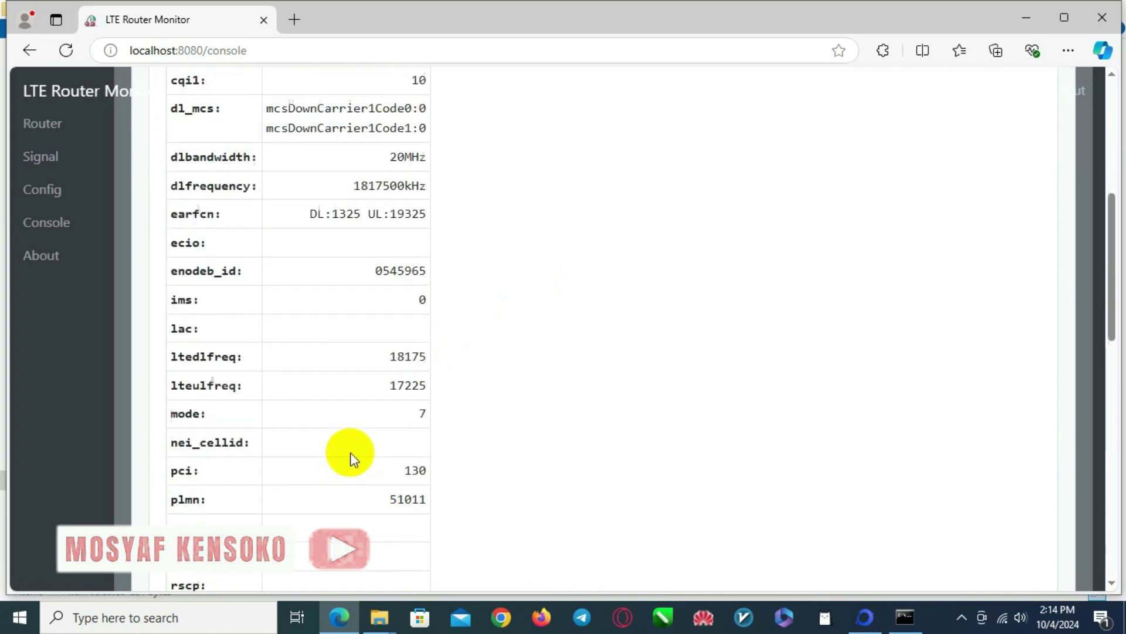
pyautogui.scroll(6, 350, 452)
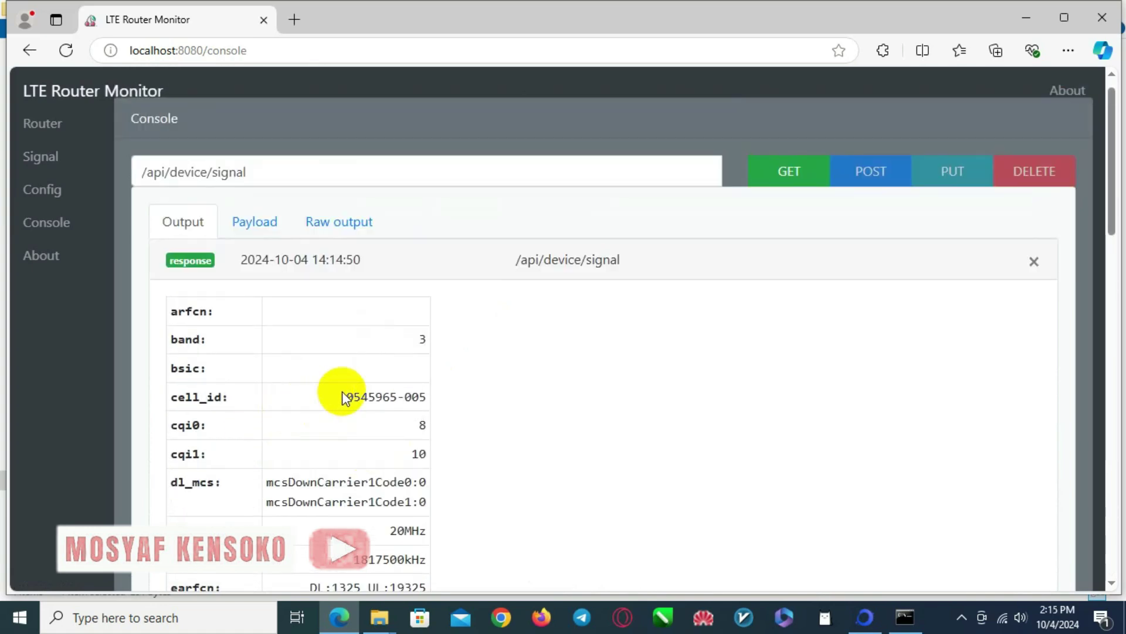
pyautogui.scroll(-7, 340, 398)
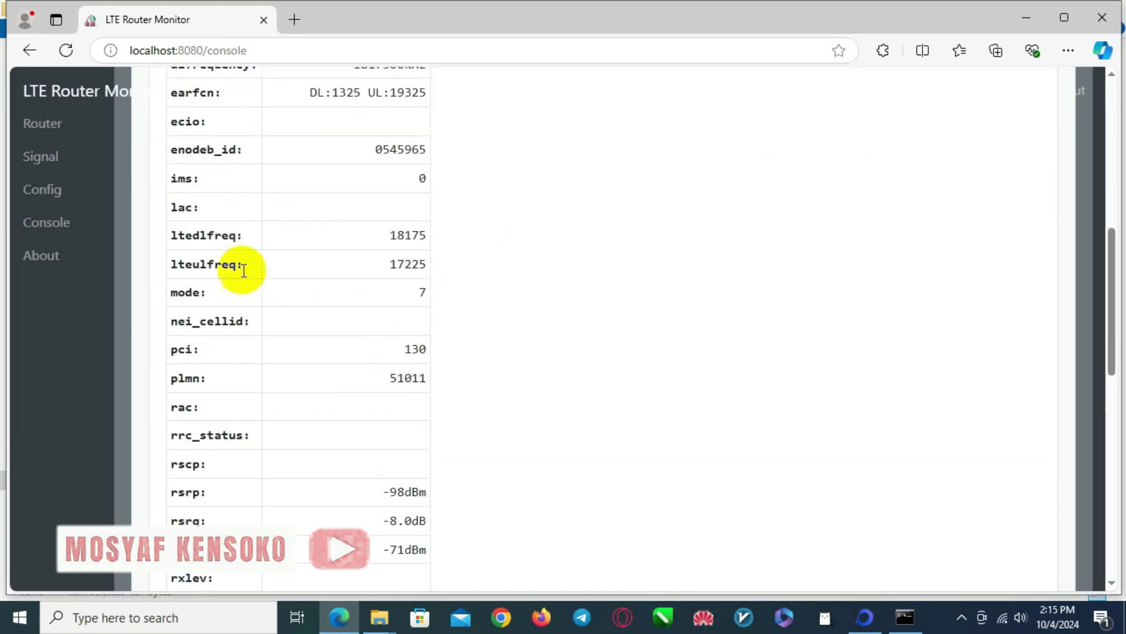
# - View the Signal charts dashboard, then return to an empty API Console
pyautogui.click(43, 154)
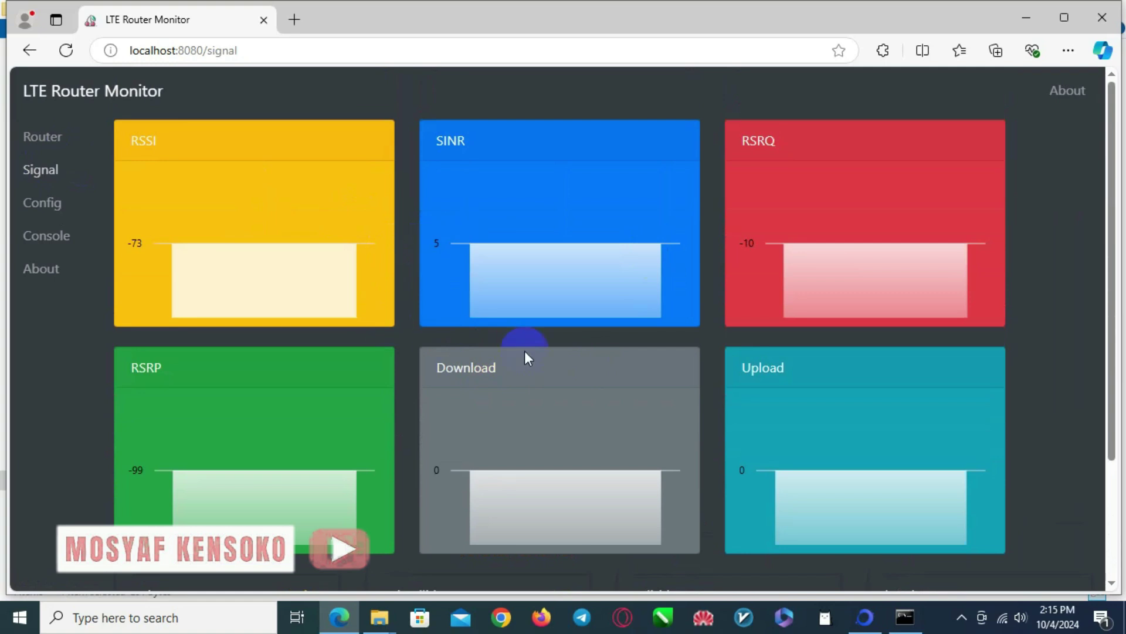
pyautogui.moveTo(201, 297)
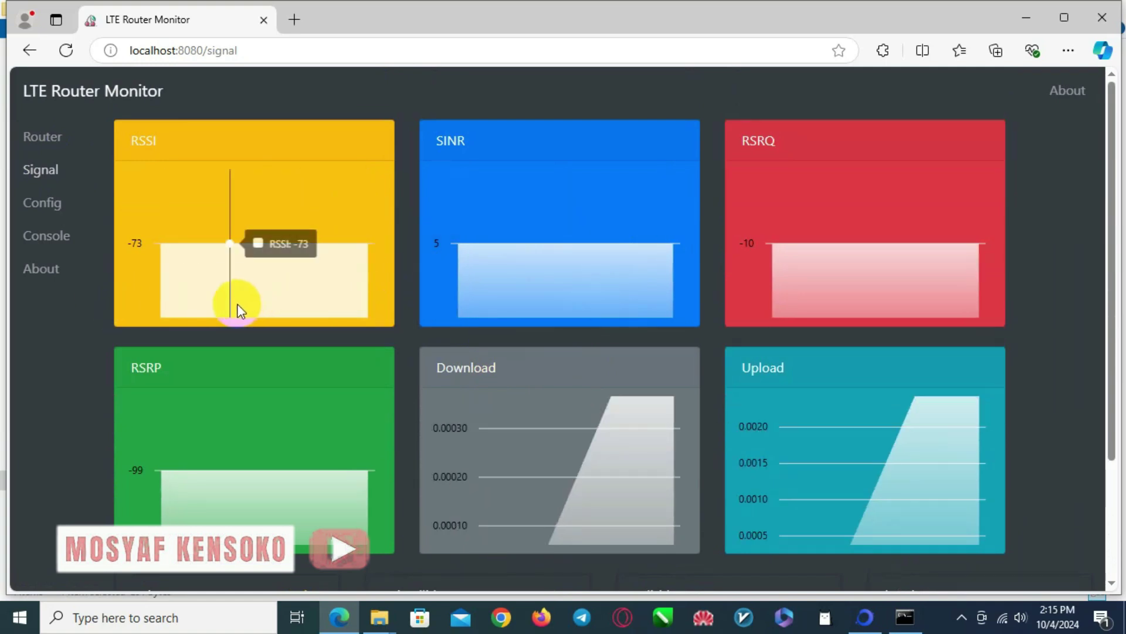
pyautogui.click(58, 236)
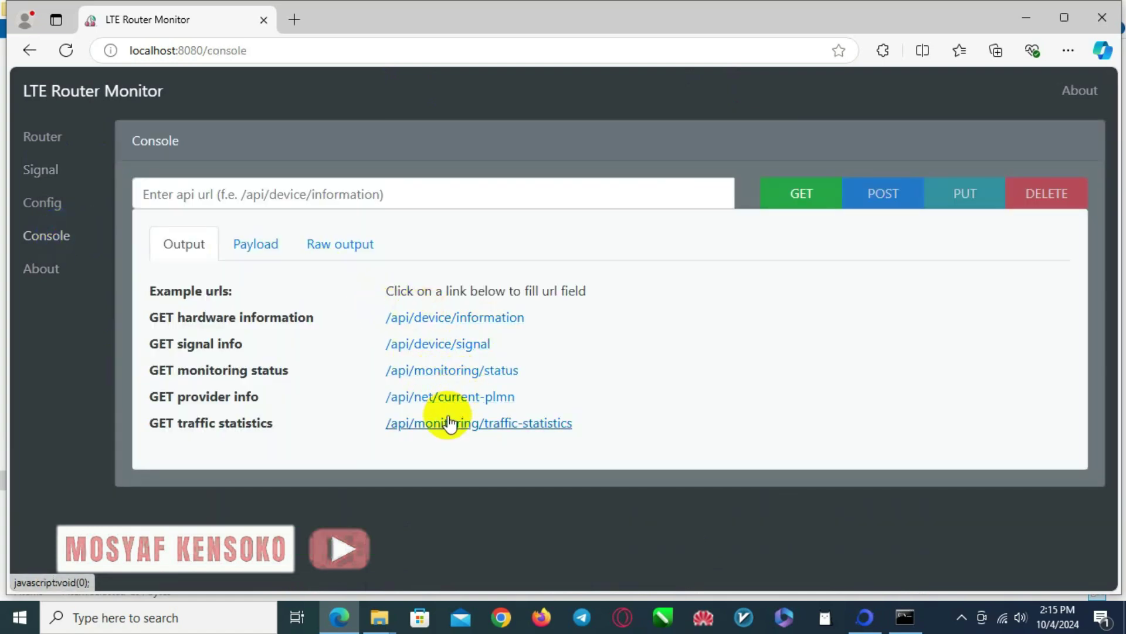
pyautogui.click(447, 350)
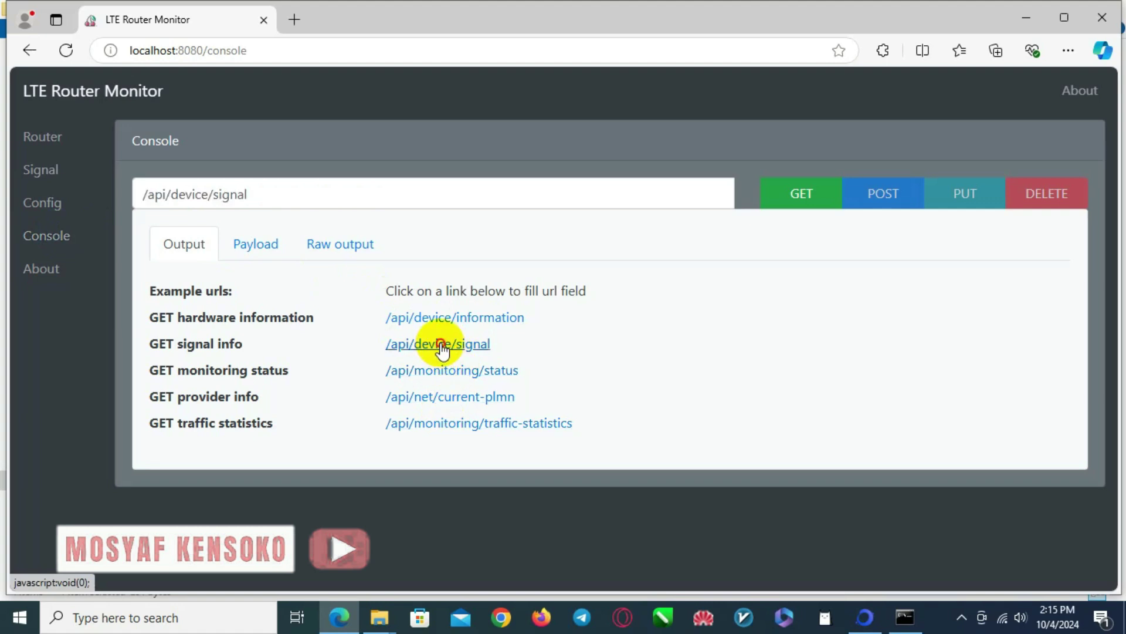
pyautogui.click(805, 196)
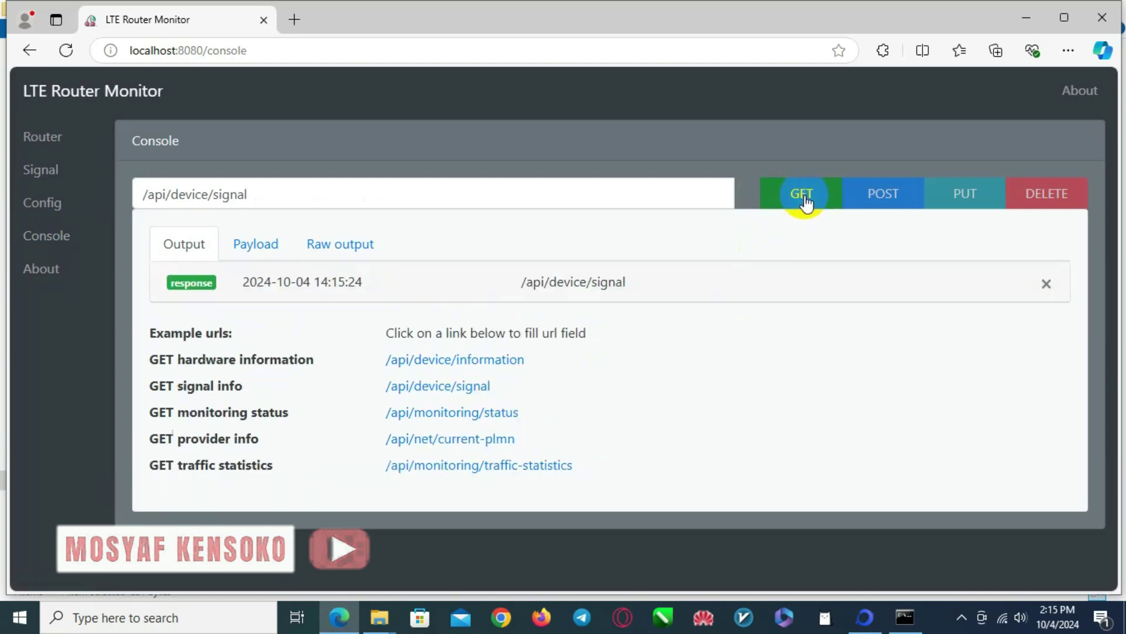
pyautogui.click(568, 282)
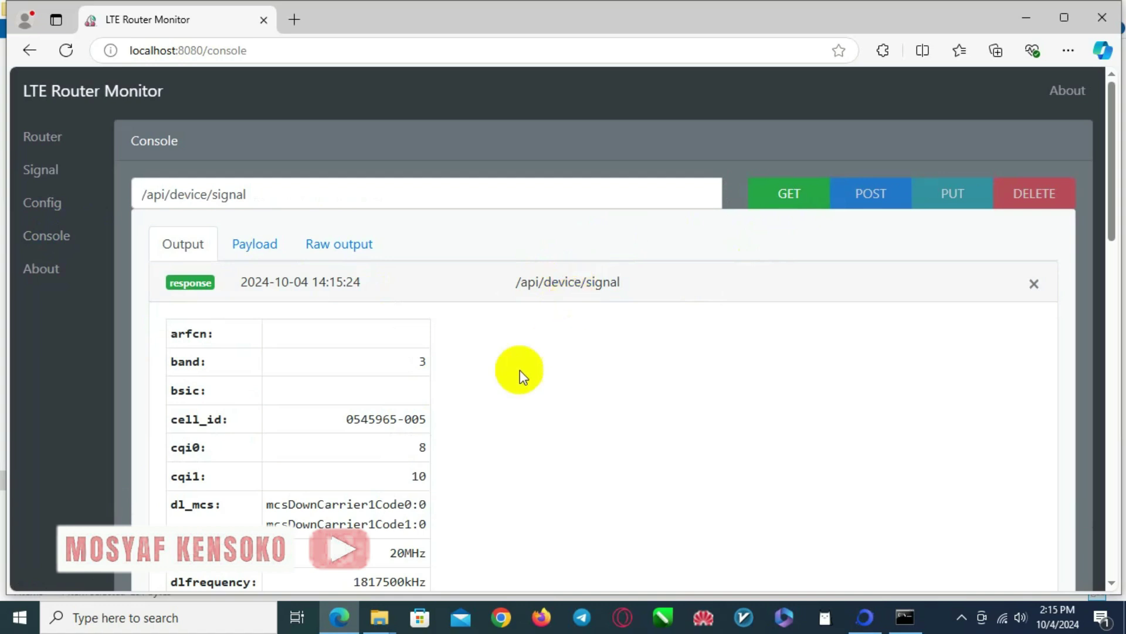
pyautogui.scroll(-15, 503, 419)
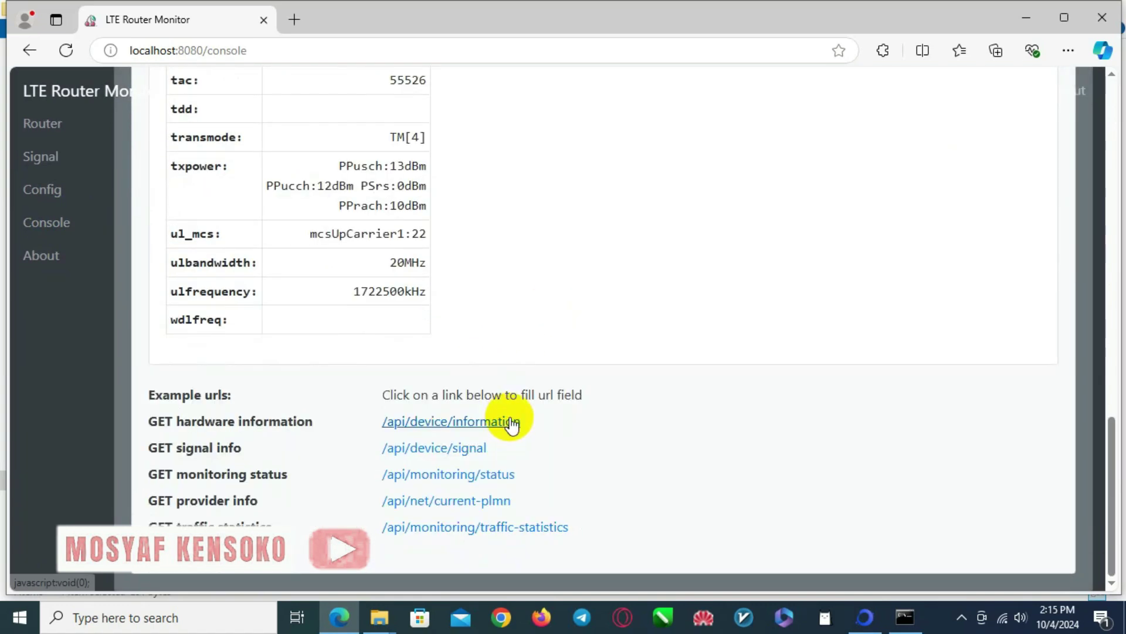
pyautogui.scroll(6, 510, 414)
pyautogui.scroll(8, 510, 414)
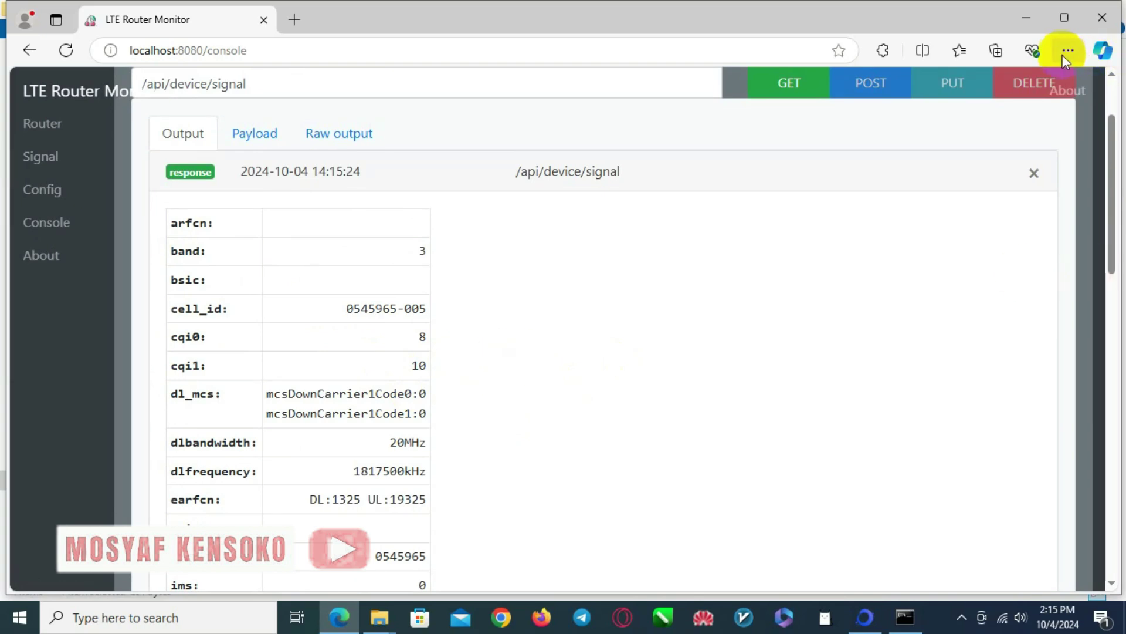
pyautogui.click(1104, 19)
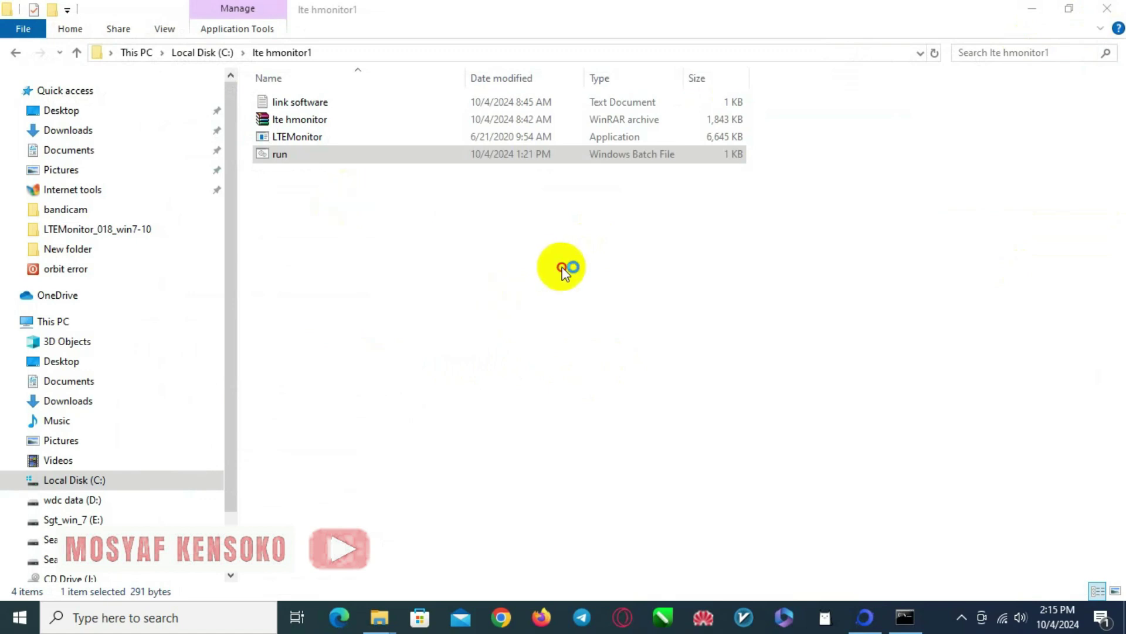
pyautogui.click(299, 163)
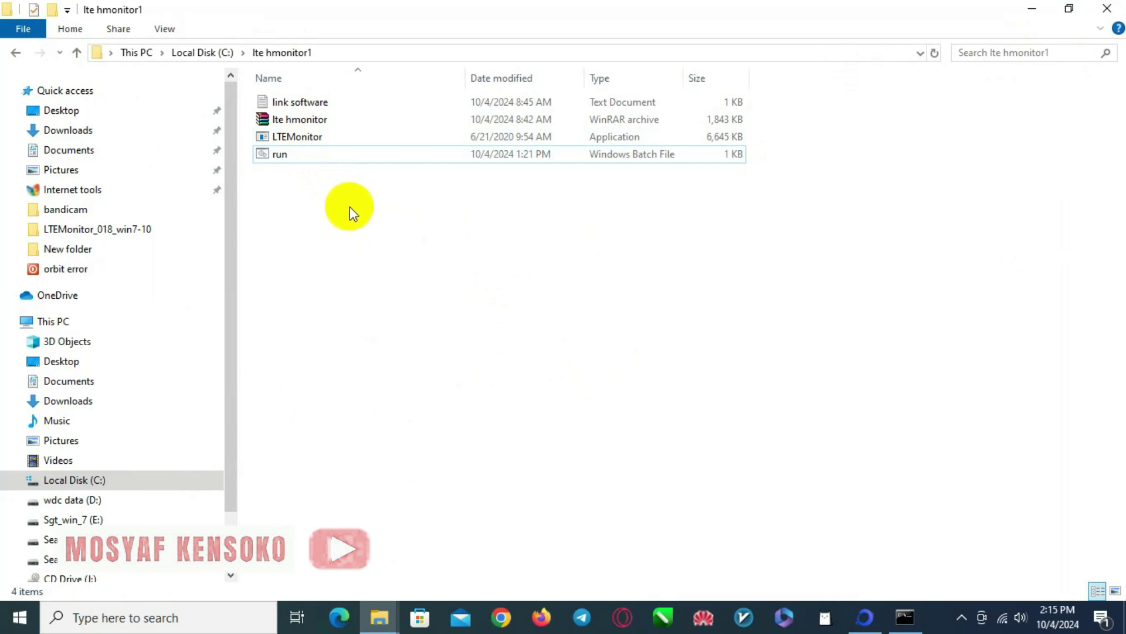
pyautogui.click(300, 136)
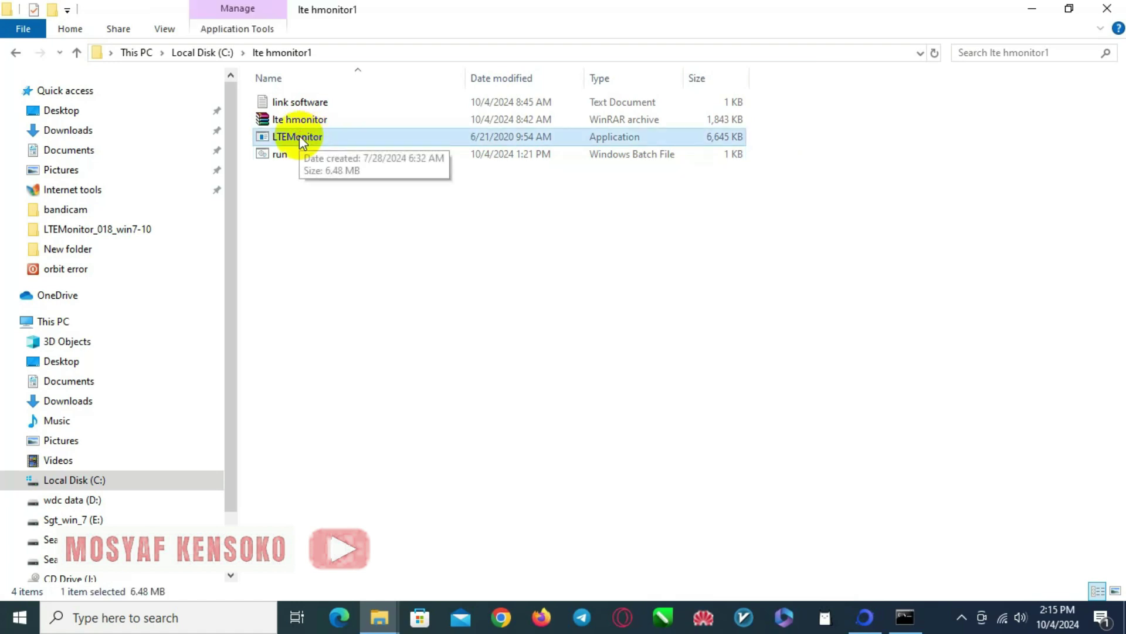
pyautogui.doubleClick(299, 137)
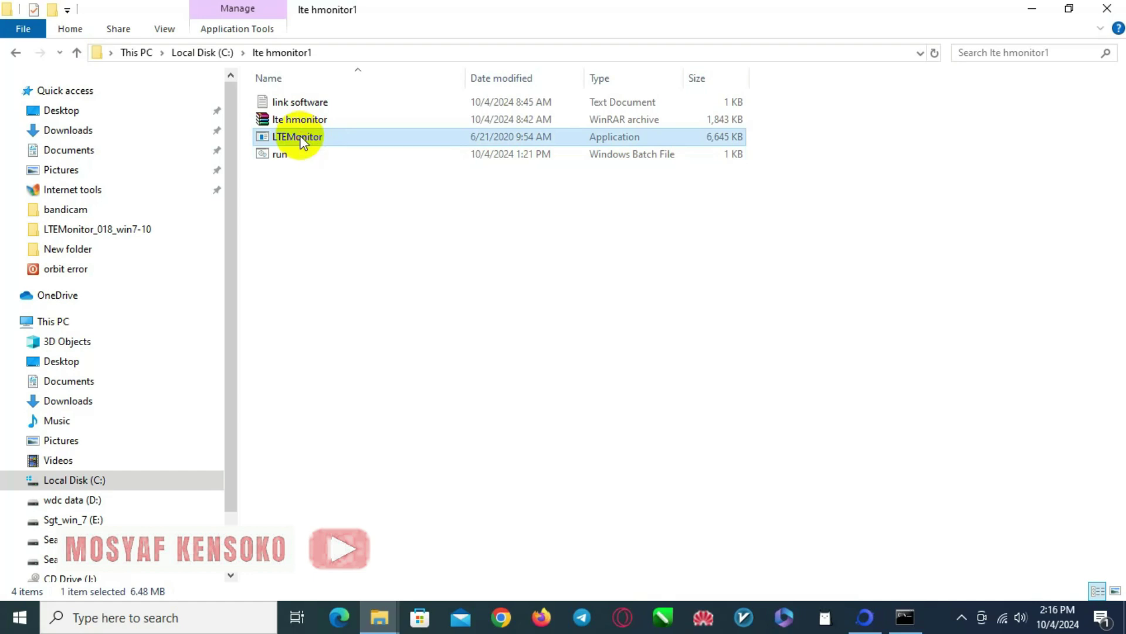
pyautogui.click(607, 325)
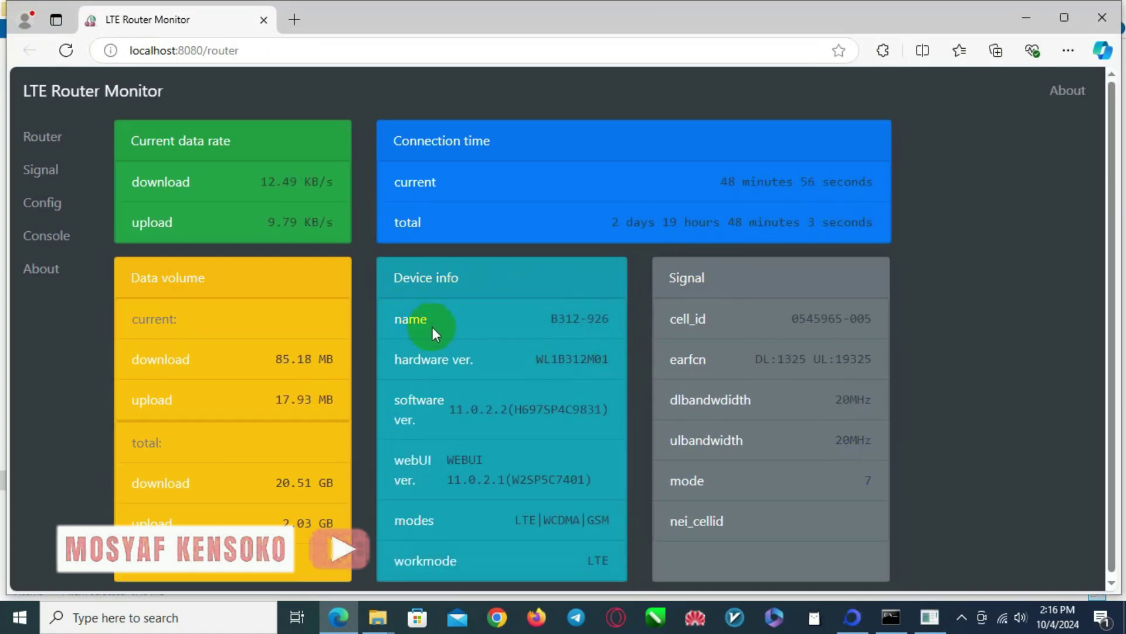
pyautogui.click(930, 617)
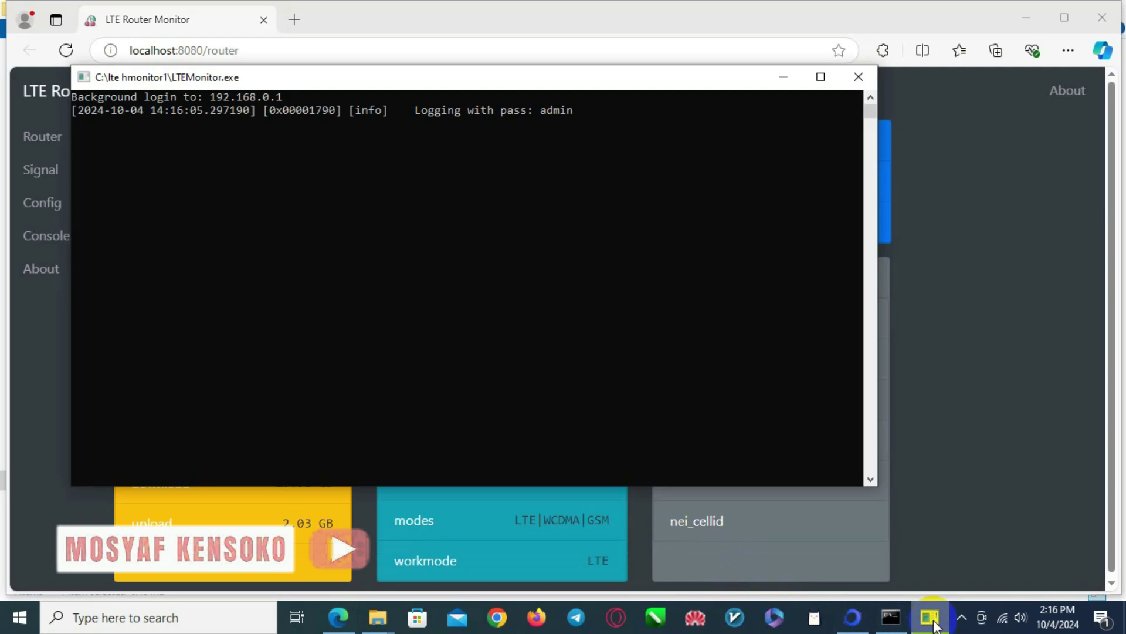
pyautogui.click(860, 77)
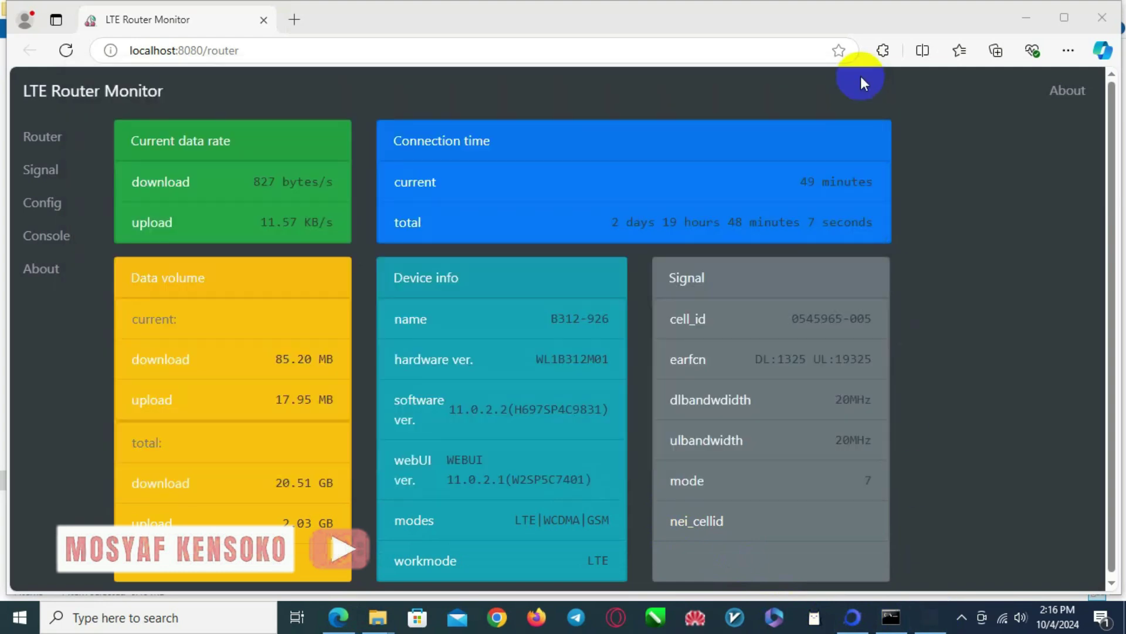
pyautogui.click(1102, 18)
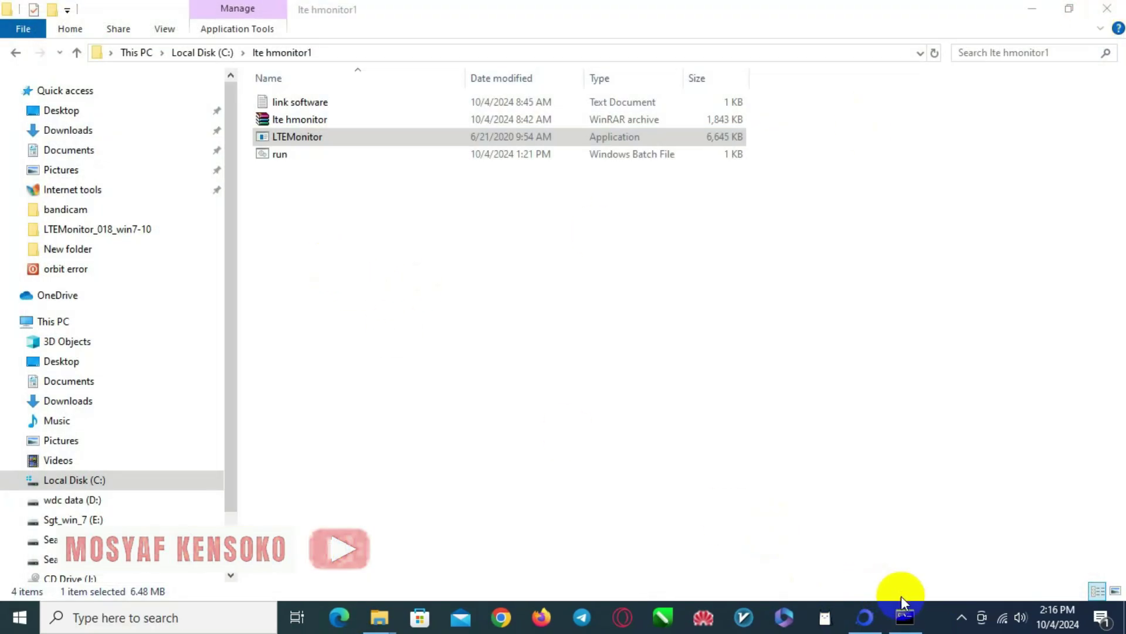
# - Relaunch LTEMonitor past the security warning, then close its dashboard and console windows
pyautogui.click(961, 617)
pyautogui.click(782, 496)
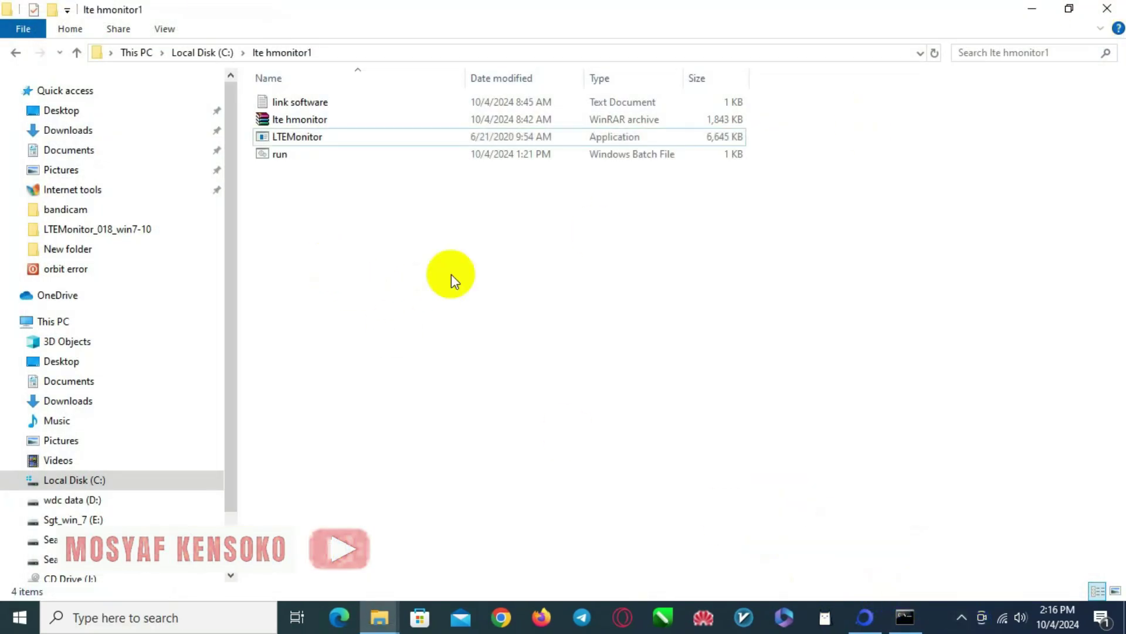
pyautogui.doubleClick(291, 136)
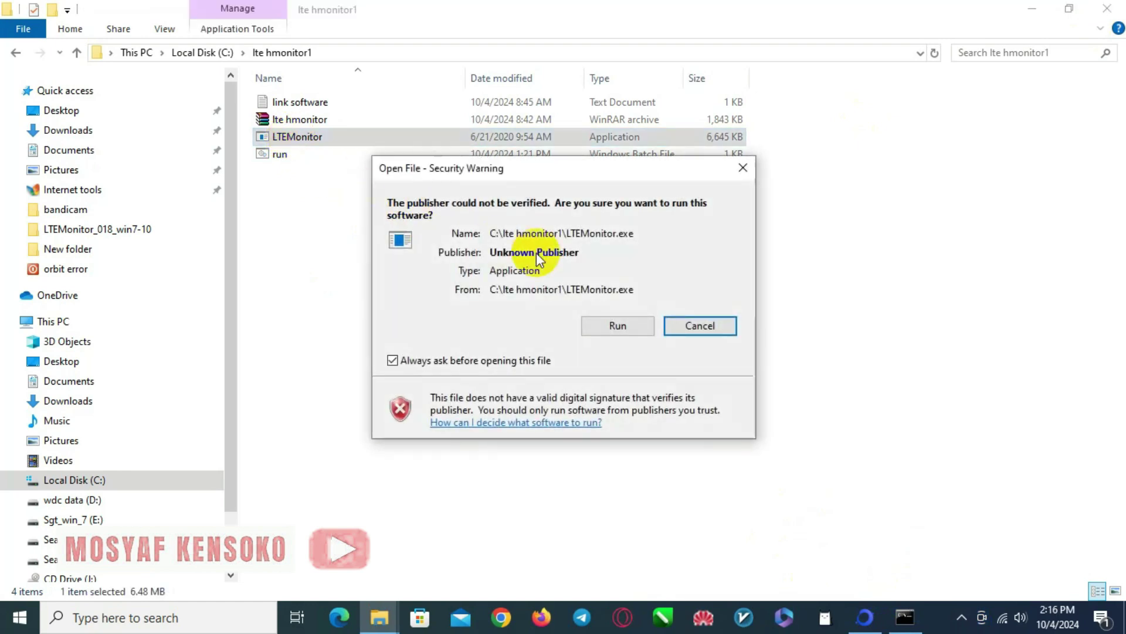
pyautogui.click(617, 325)
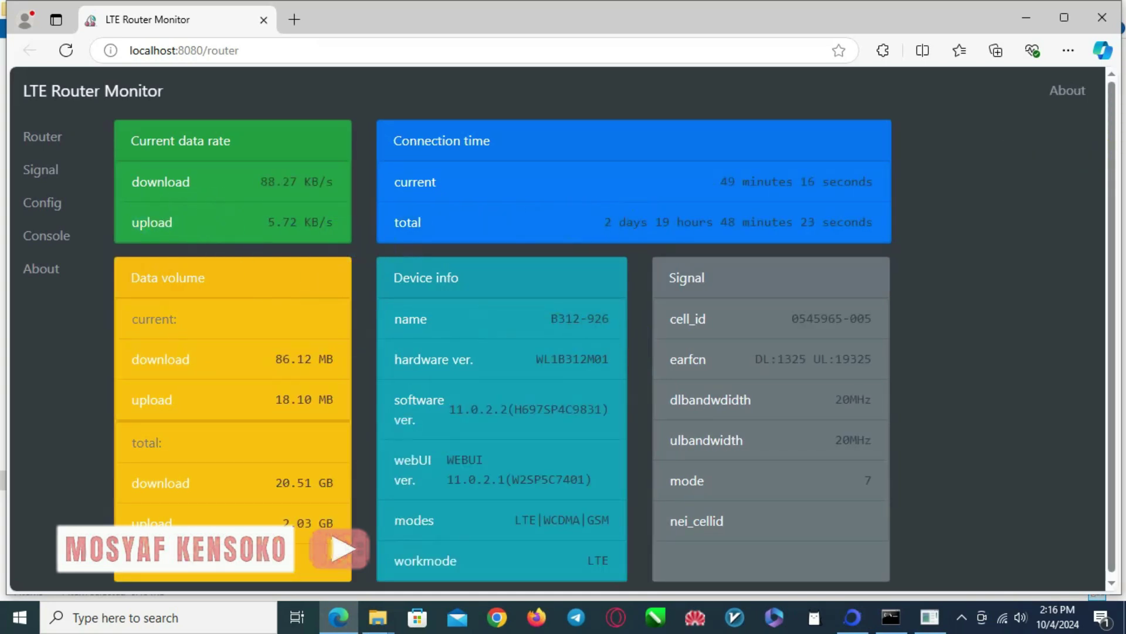
pyautogui.click(1102, 18)
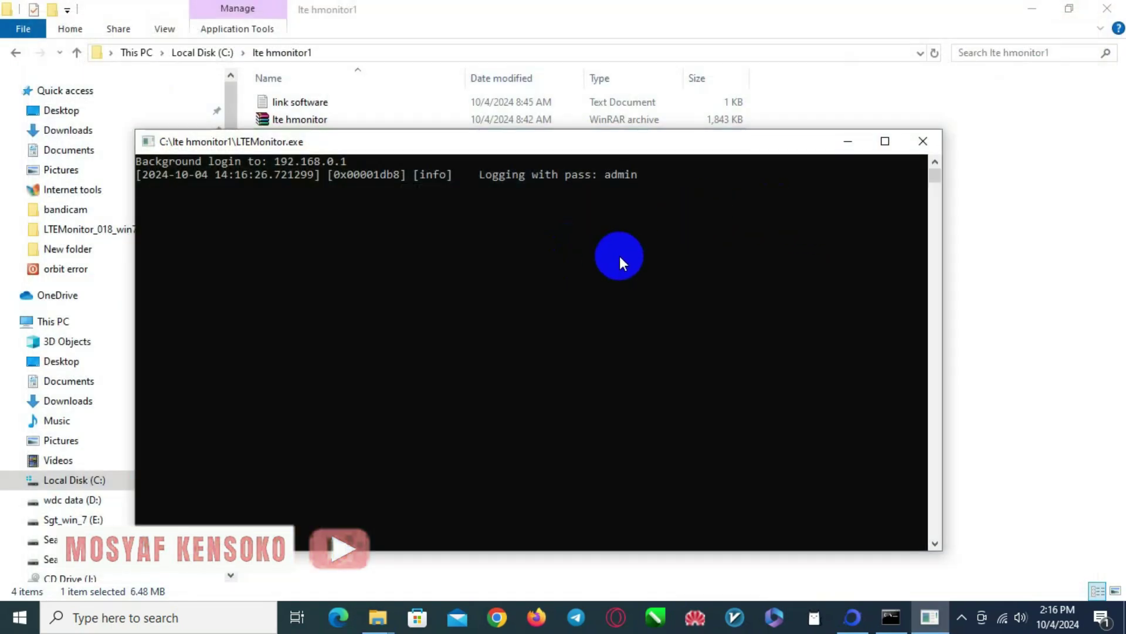
pyautogui.click(915, 143)
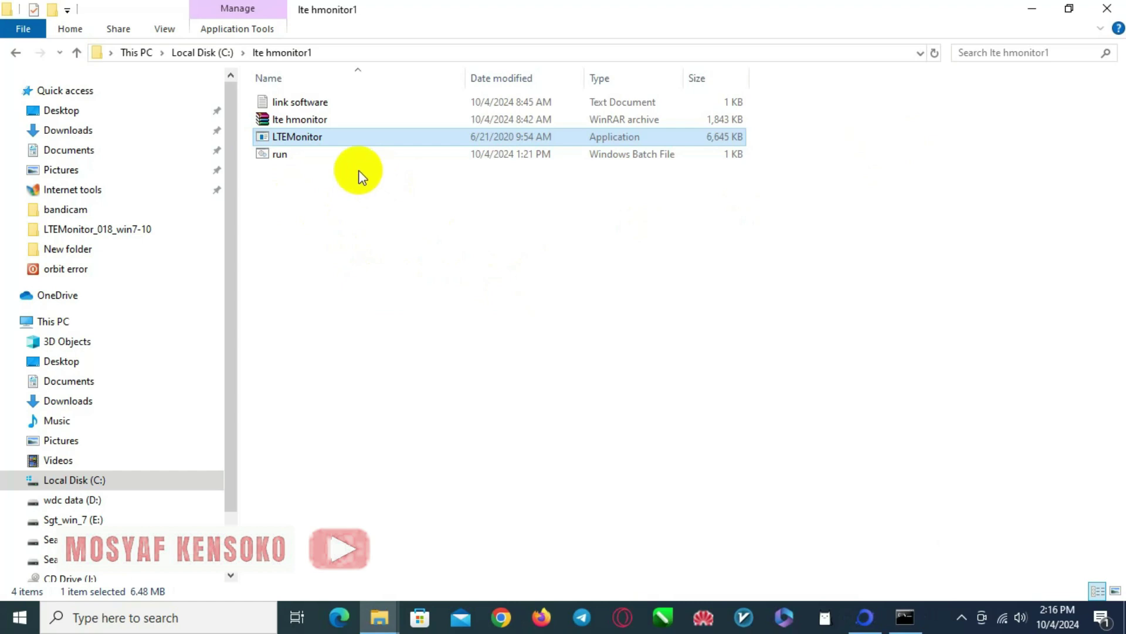
# - Copy the lte hmonitor WinRAR archive (1,843 KB) from the lte hmonitor1 folder
pyautogui.click(289, 119)
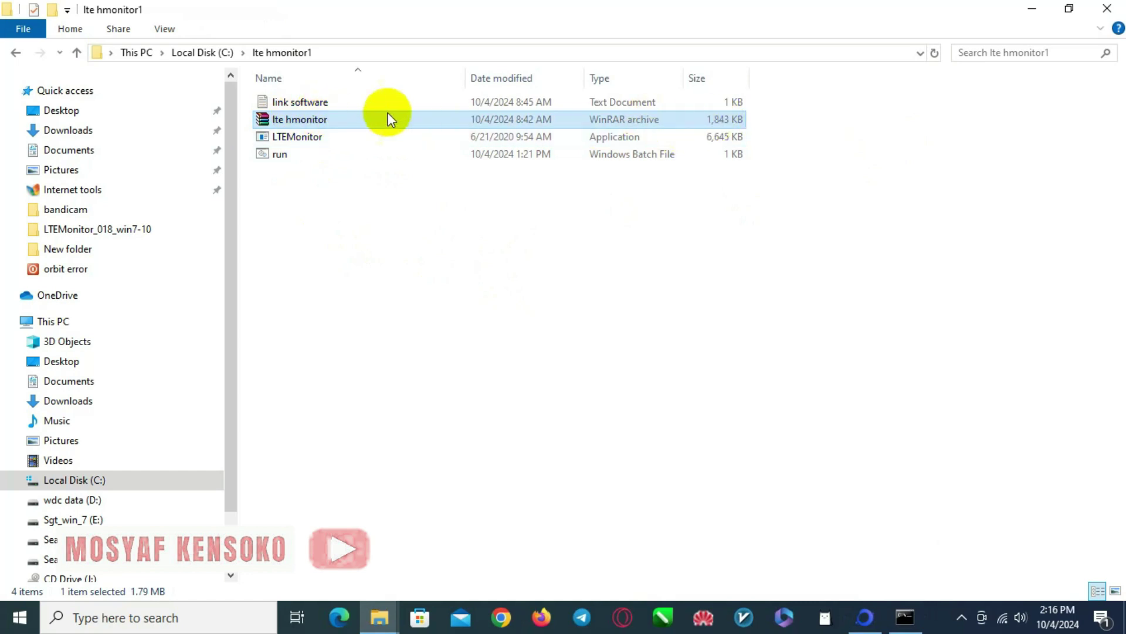
pyautogui.rightClick(334, 122)
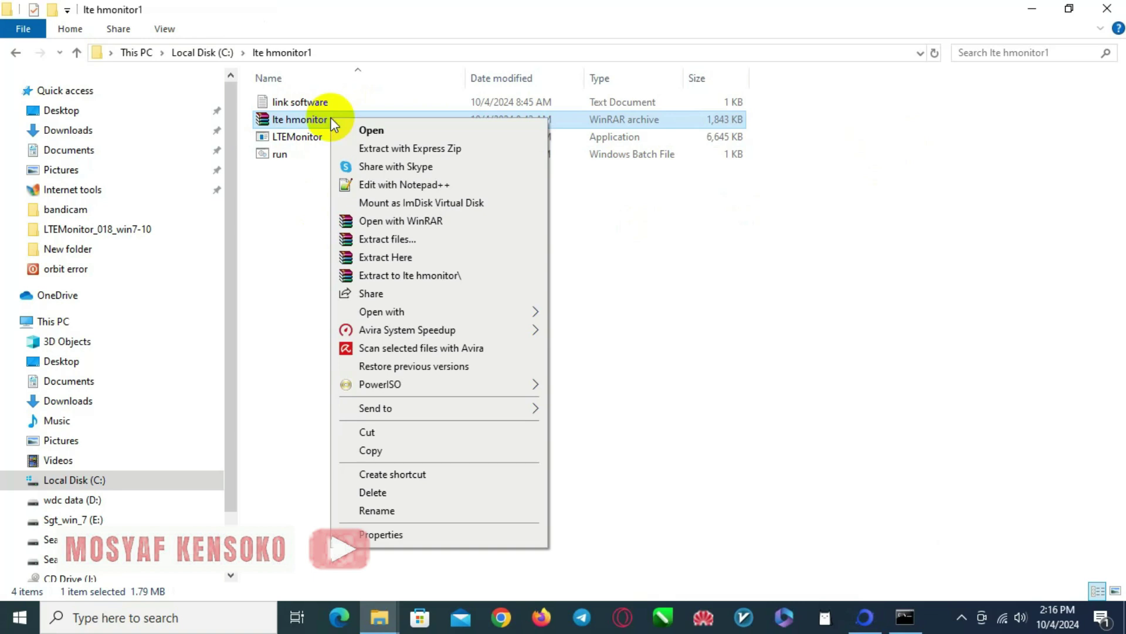
pyautogui.click(283, 224)
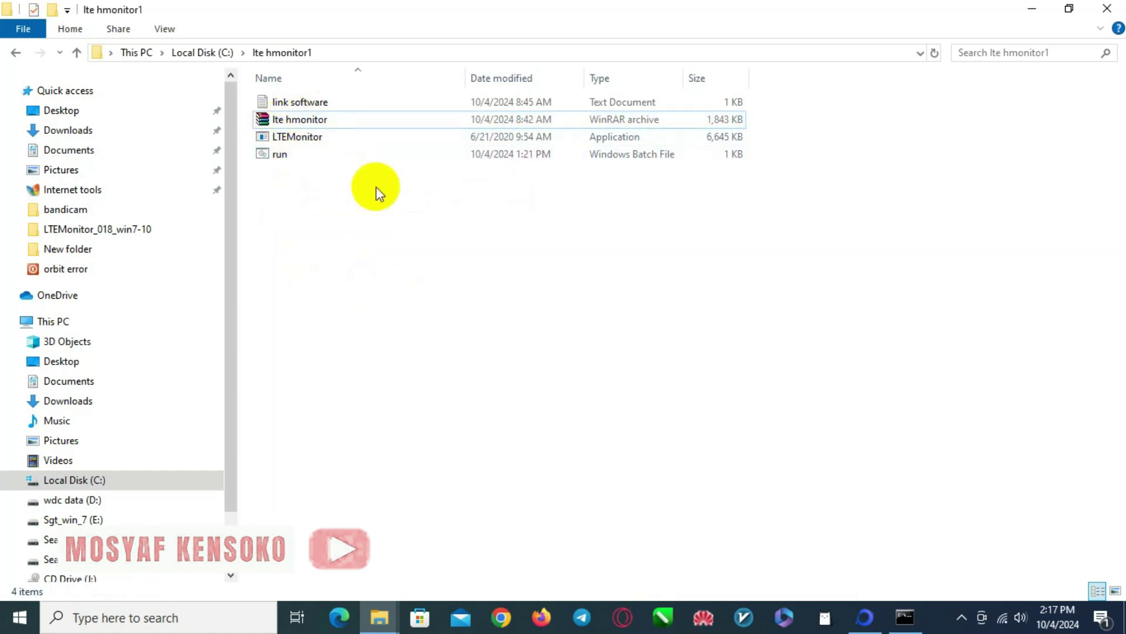
pyautogui.click(301, 118)
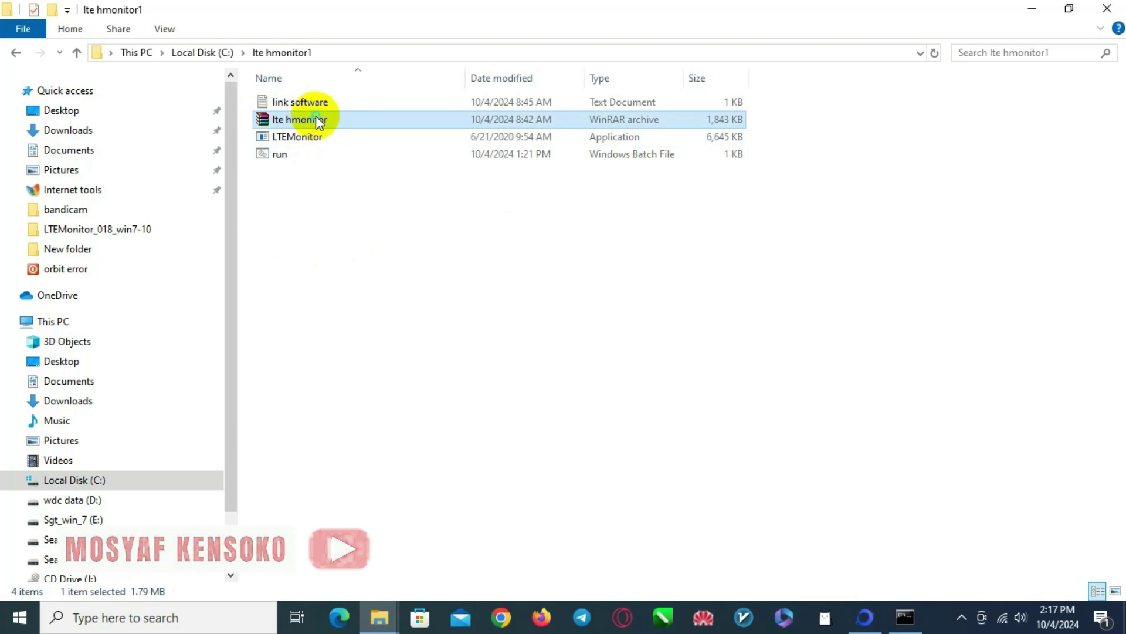
pyautogui.rightClick(317, 120)
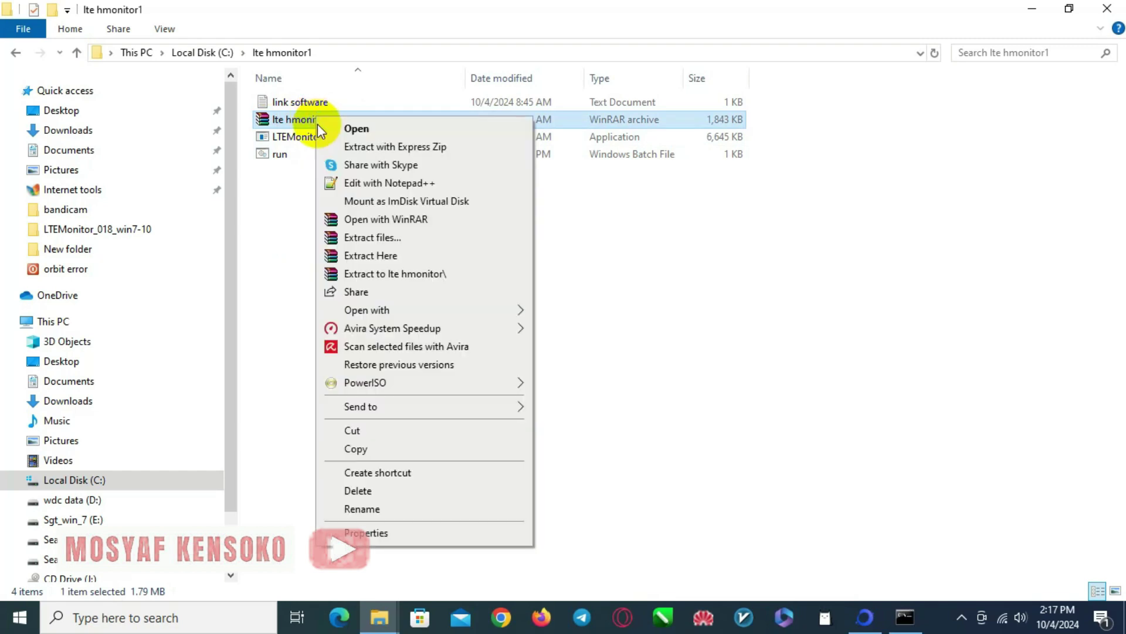
pyautogui.click(382, 448)
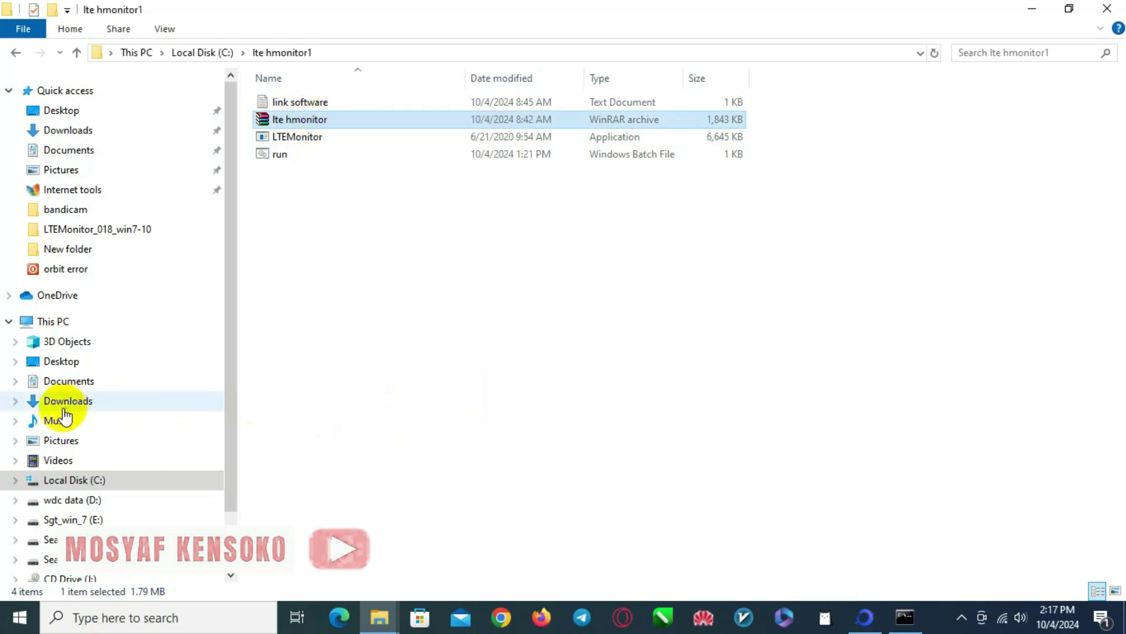
# - On Local Disk (C:), make a new folder named lte hmonitor
pyautogui.click(74, 480)
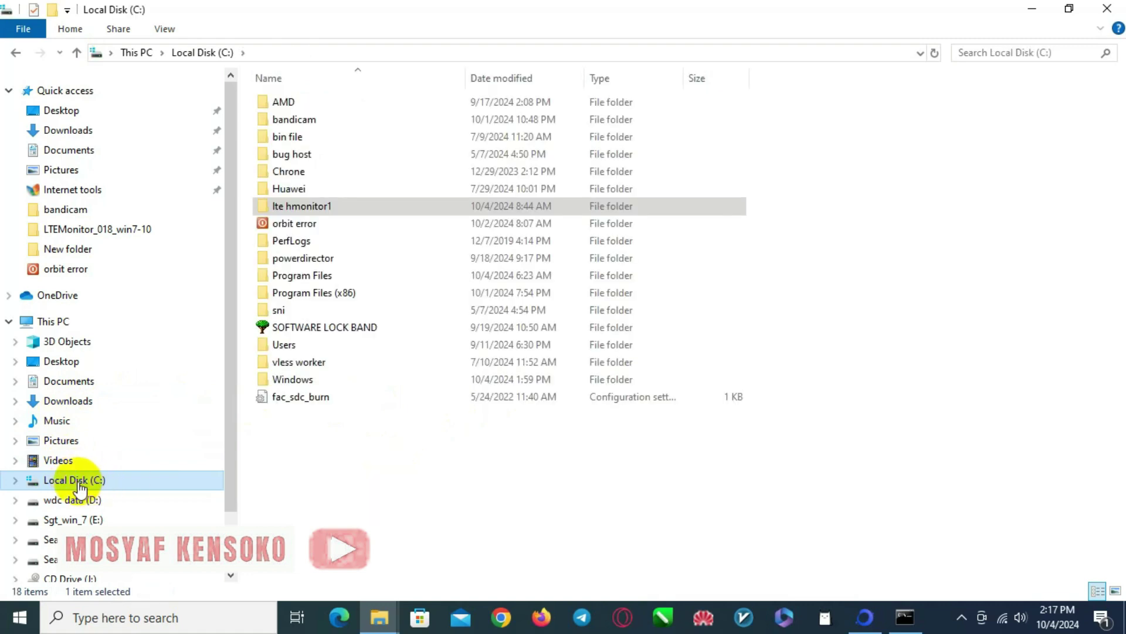
pyautogui.click(367, 470)
pyautogui.rightClick(410, 467)
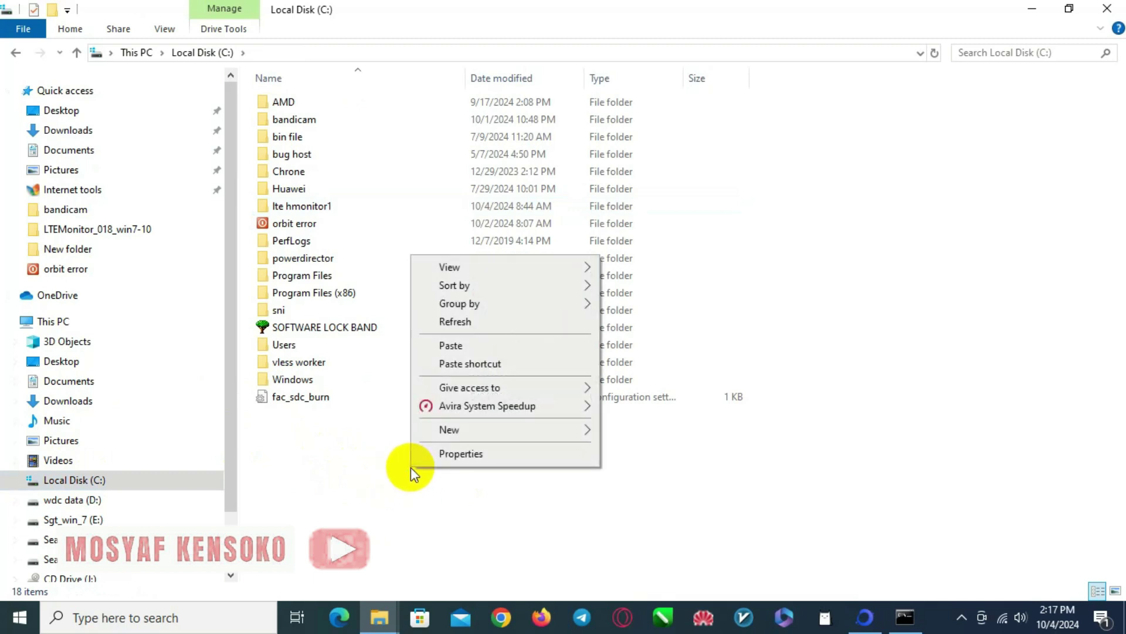
pyautogui.moveTo(463, 432)
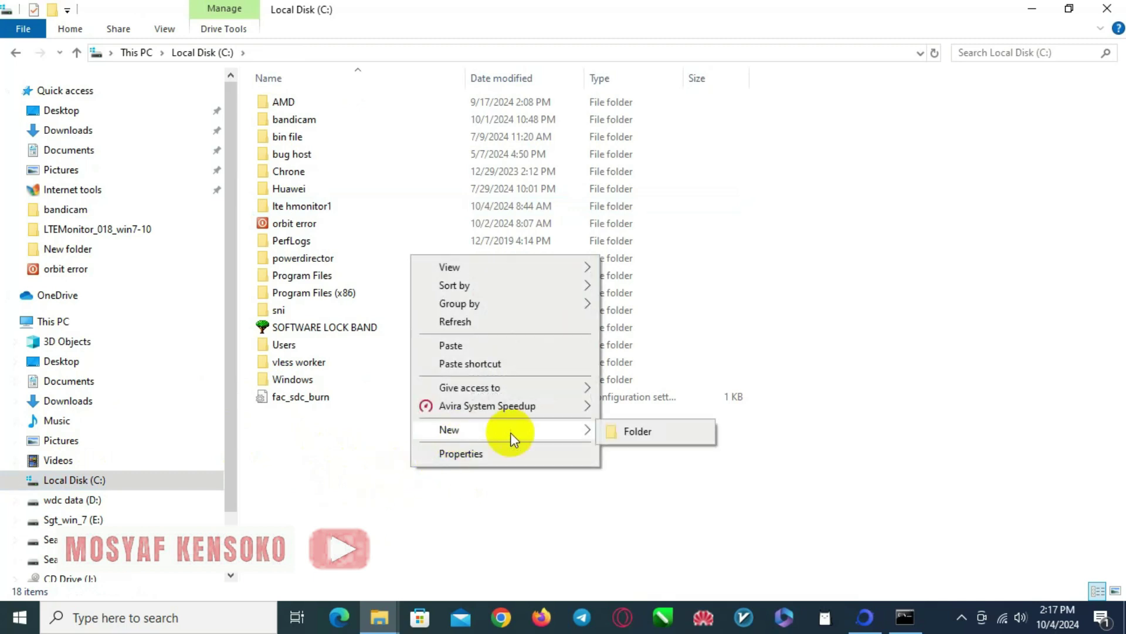
pyautogui.click(623, 433)
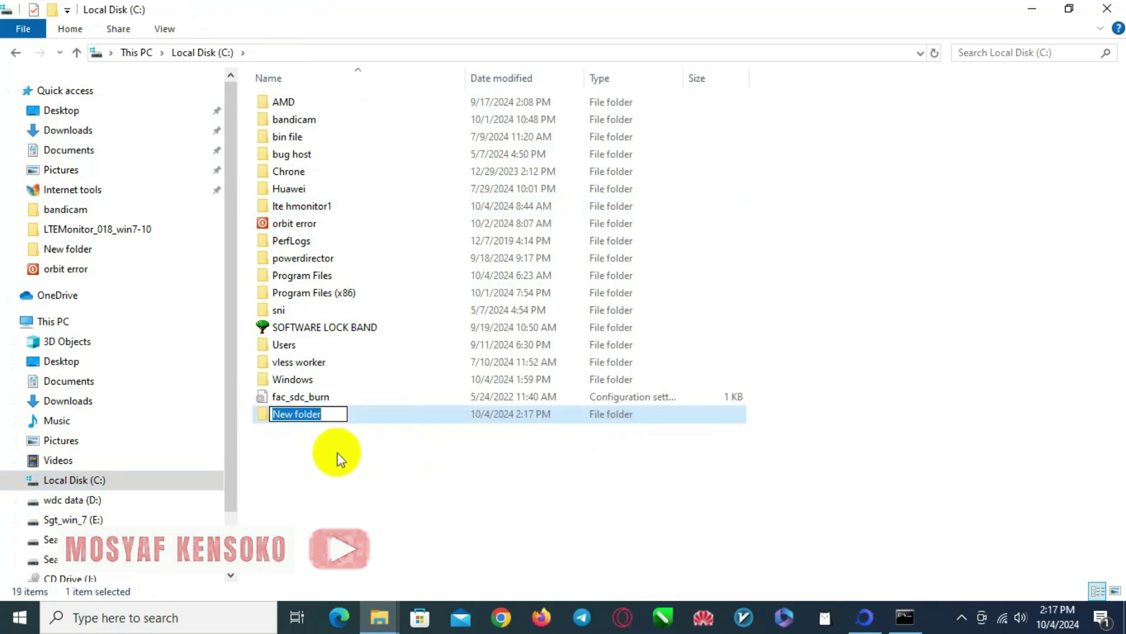
pyautogui.write('lte')
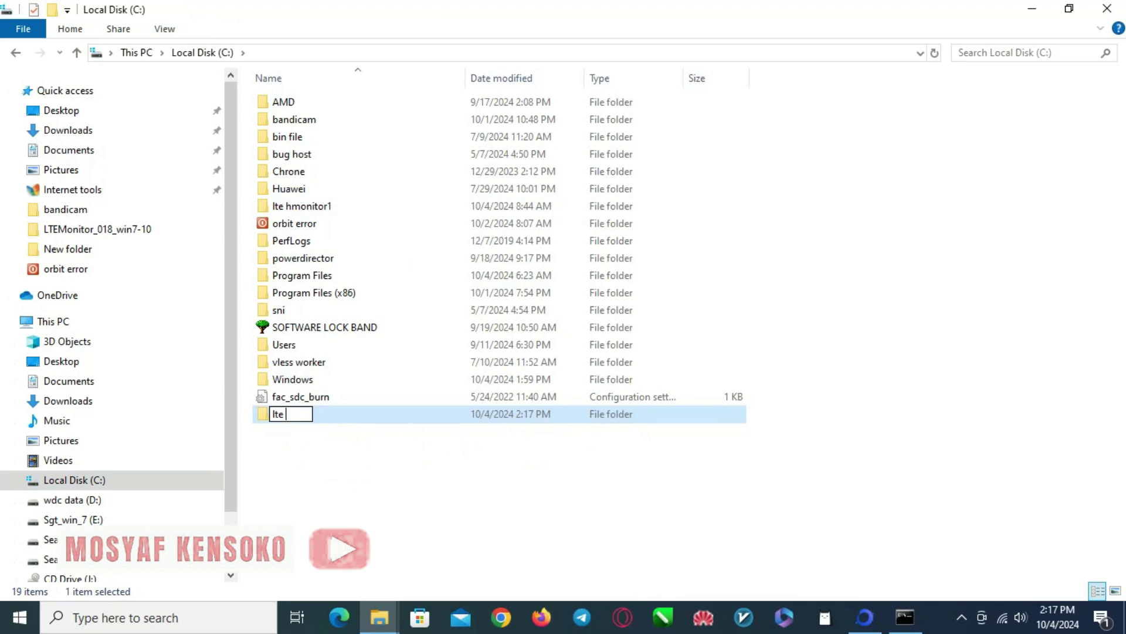
pyautogui.write(' hmon')
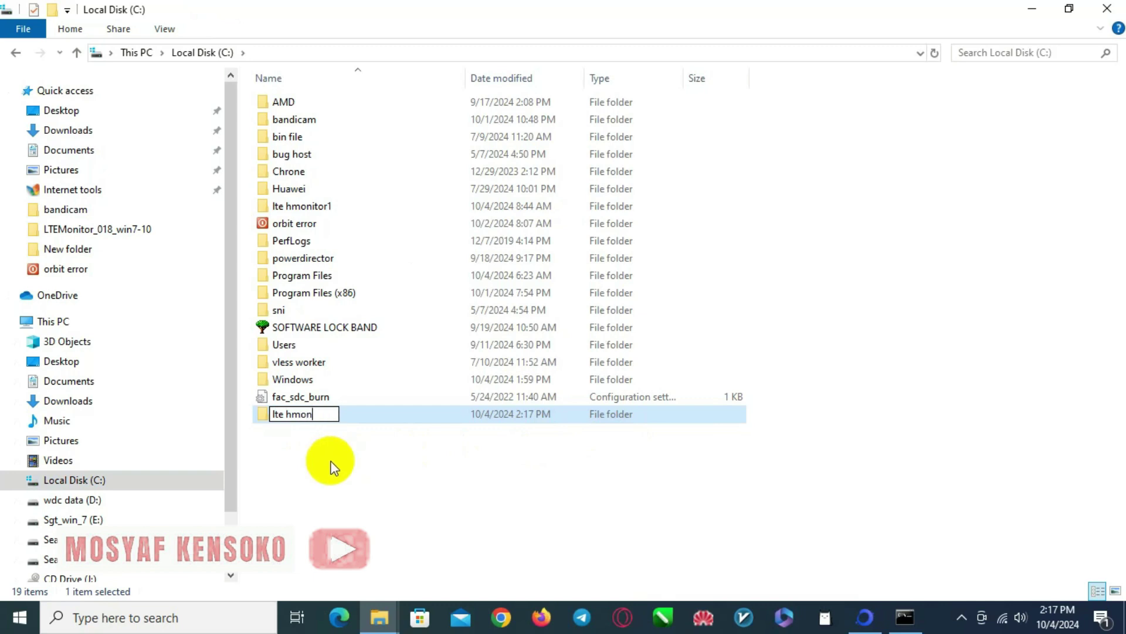
pyautogui.write('itor')
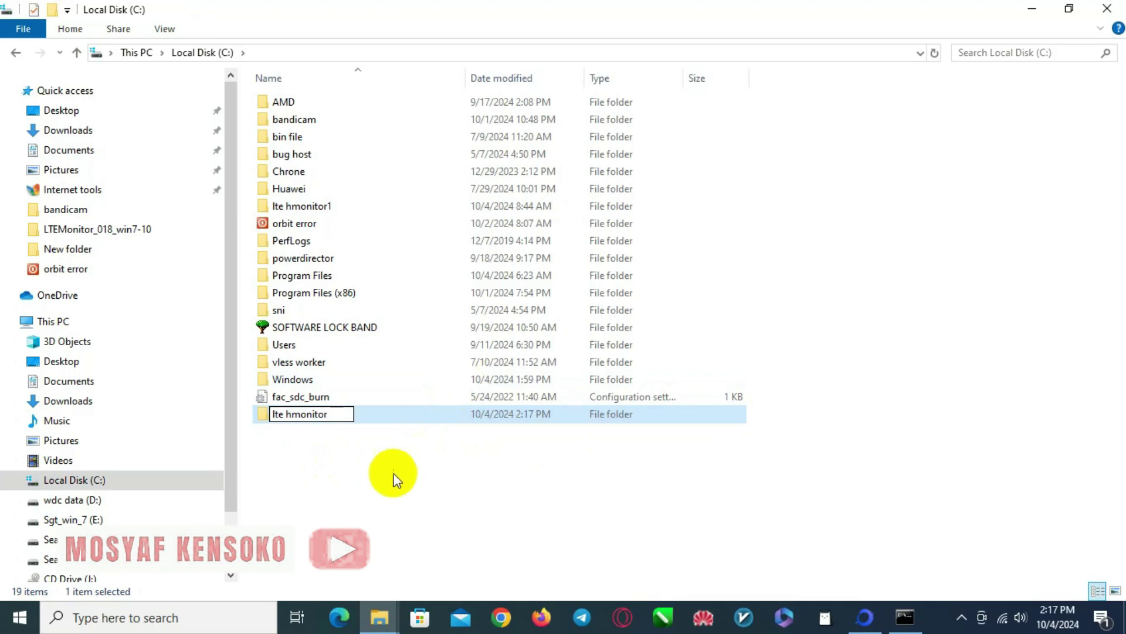
pyautogui.click(324, 451)
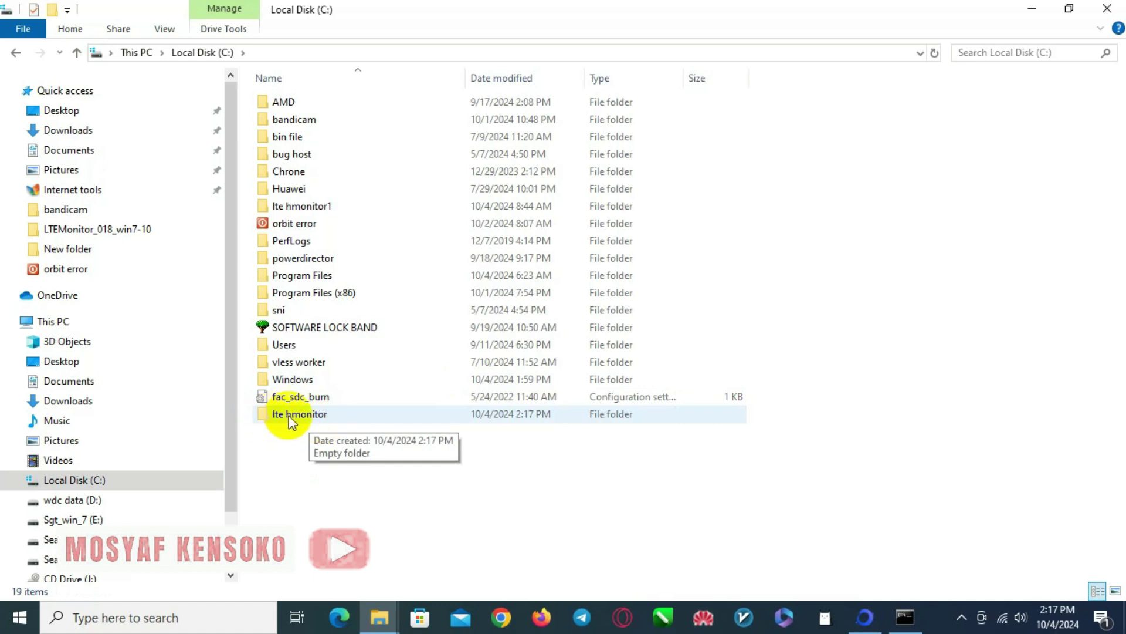
# - Open the empty lte hmonitor folder, then go back to Local Disk (C:)
pyautogui.click(310, 414)
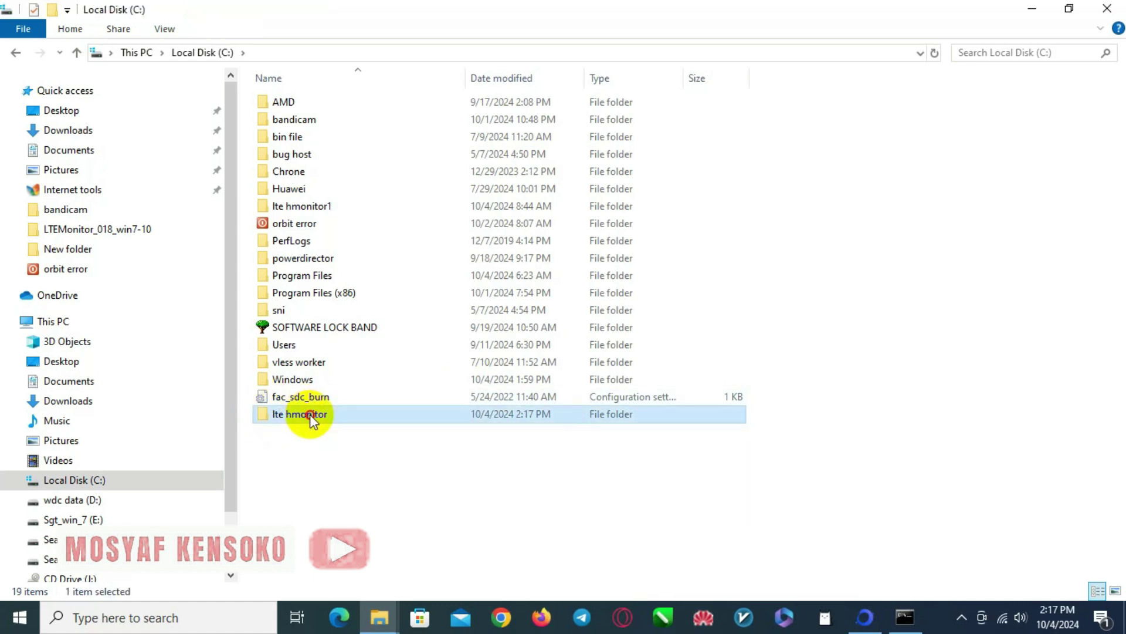
pyautogui.doubleClick(310, 414)
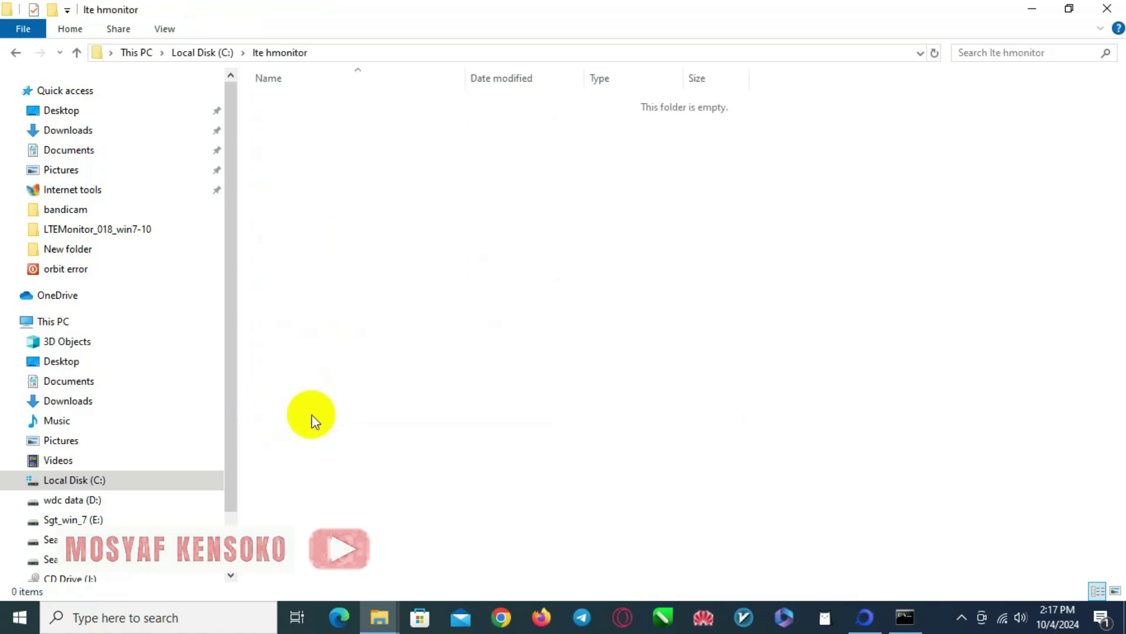
pyautogui.click(210, 54)
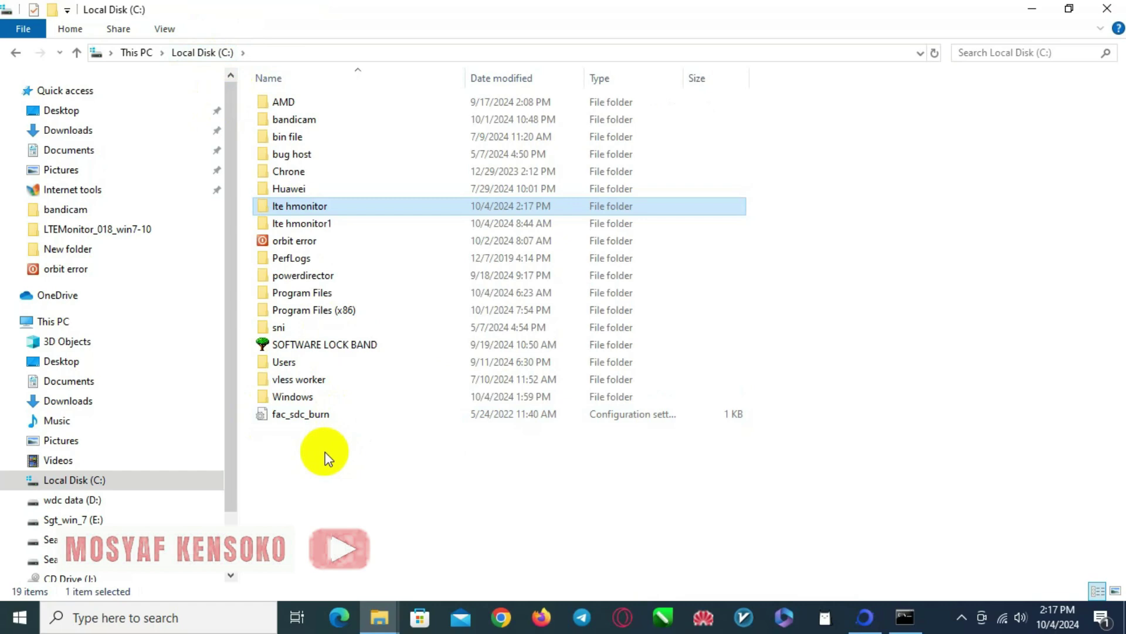
# - Copy the lte hmonitor archive from lte hmonitor1, then select the empty lte hmonitor folder on C:
pyautogui.doubleClick(298, 223)
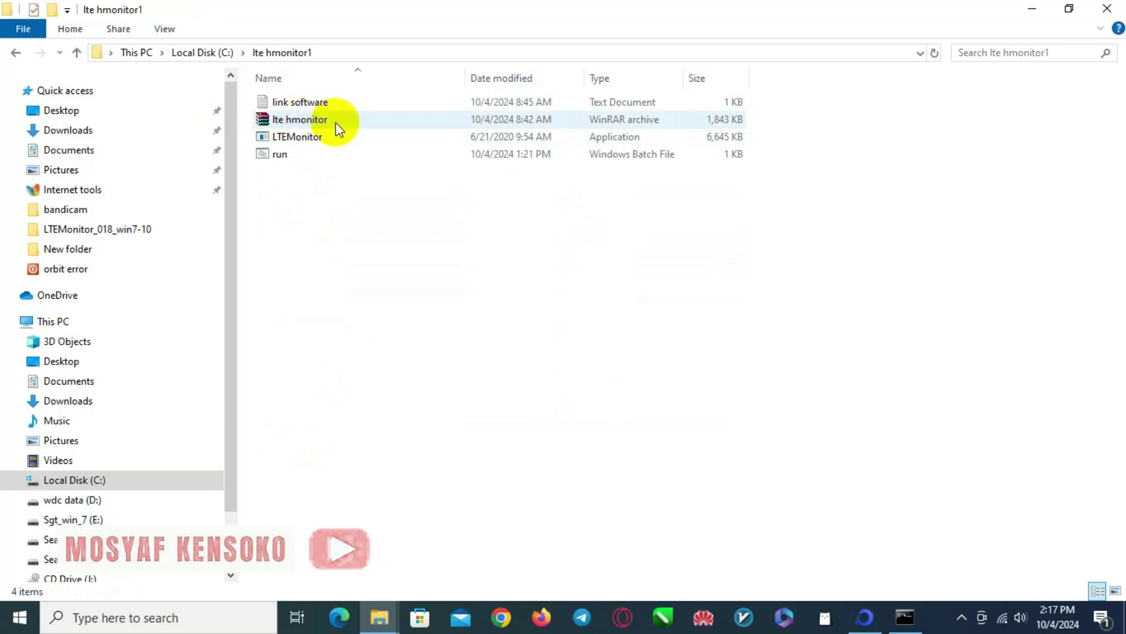
pyautogui.click(320, 119)
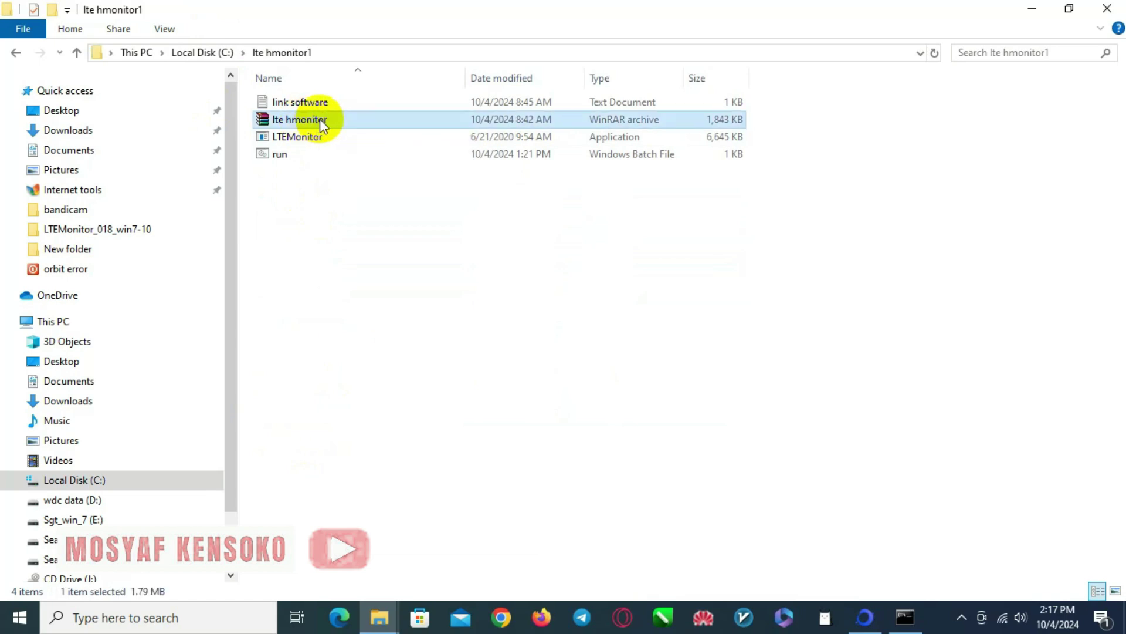
pyautogui.rightClick(319, 119)
pyautogui.click(328, 453)
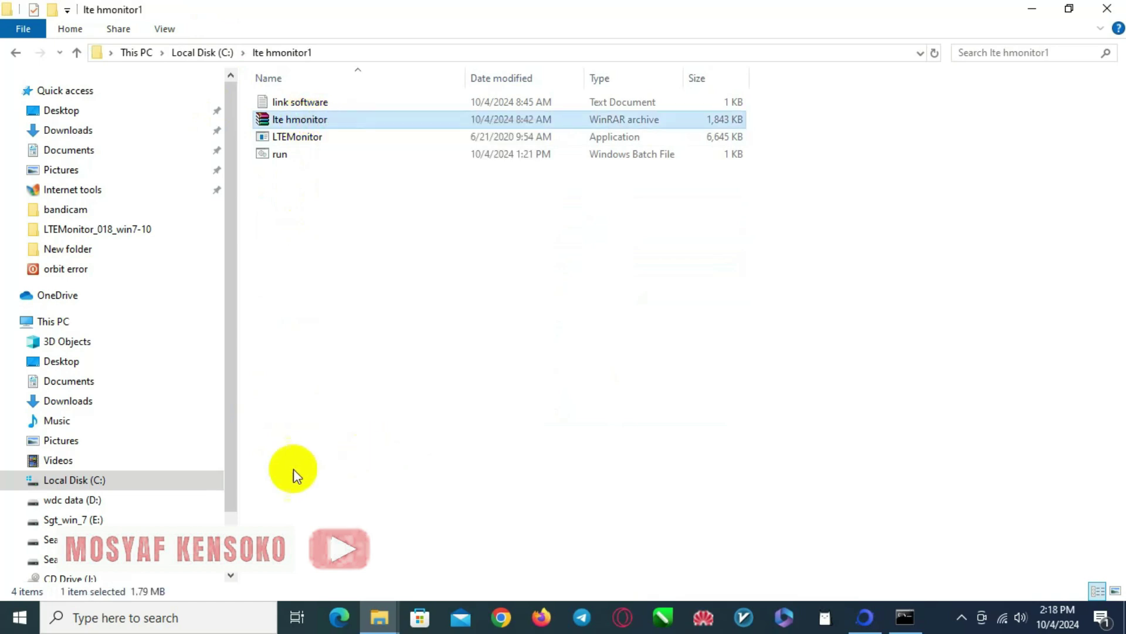
pyautogui.click(96, 486)
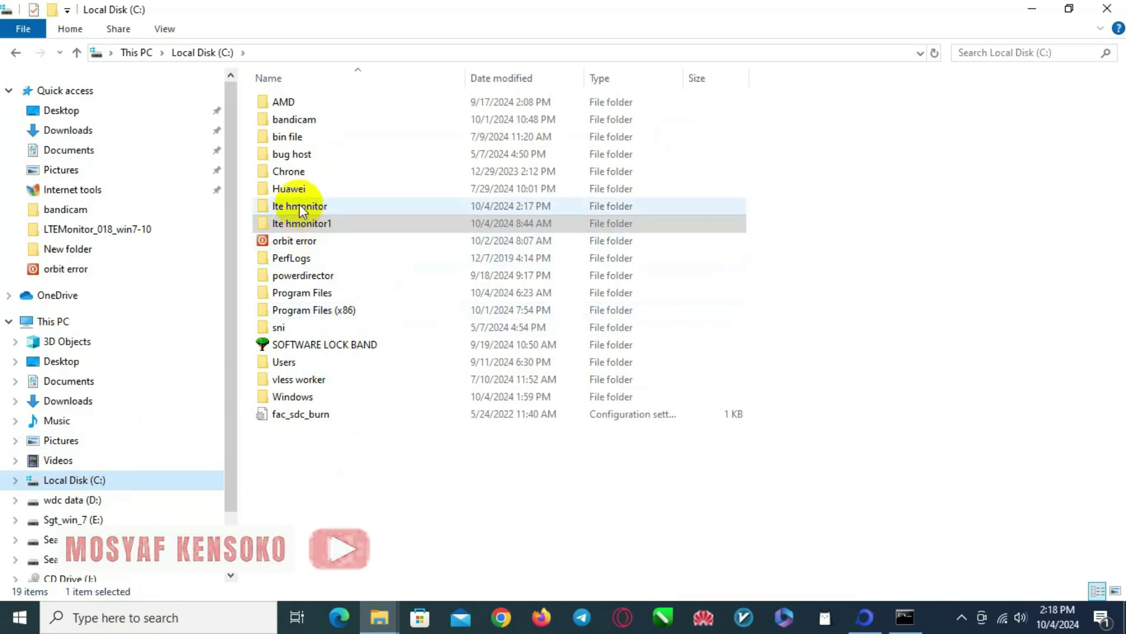
pyautogui.click(282, 208)
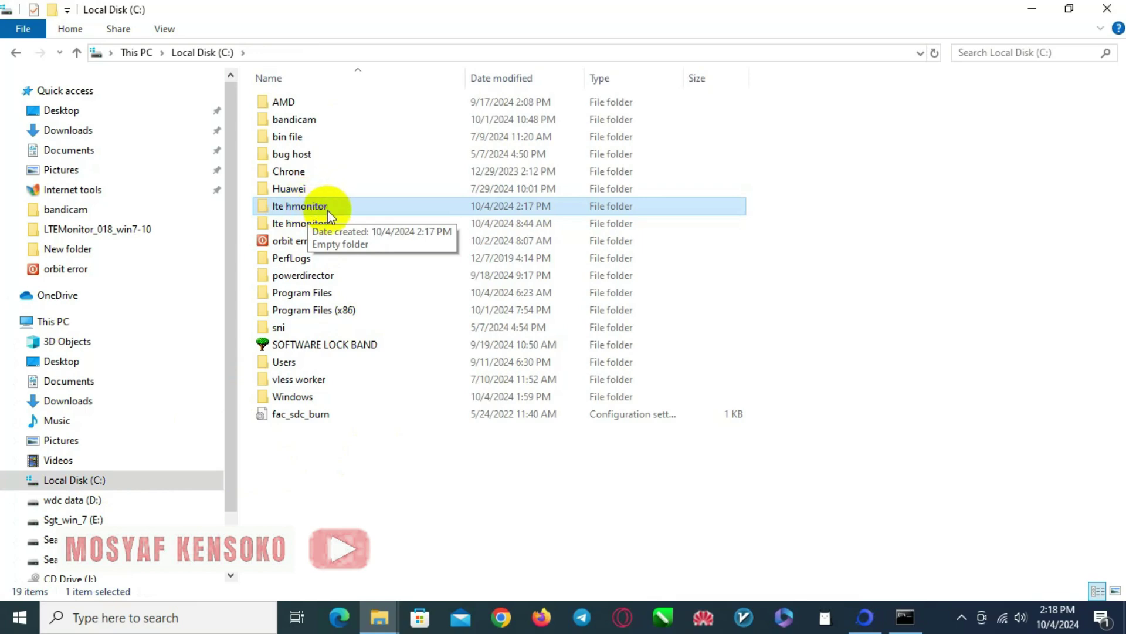
# - Paste the lte hmonitor archive into the empty C:\lte hmonitor folder
pyautogui.doubleClick(305, 207)
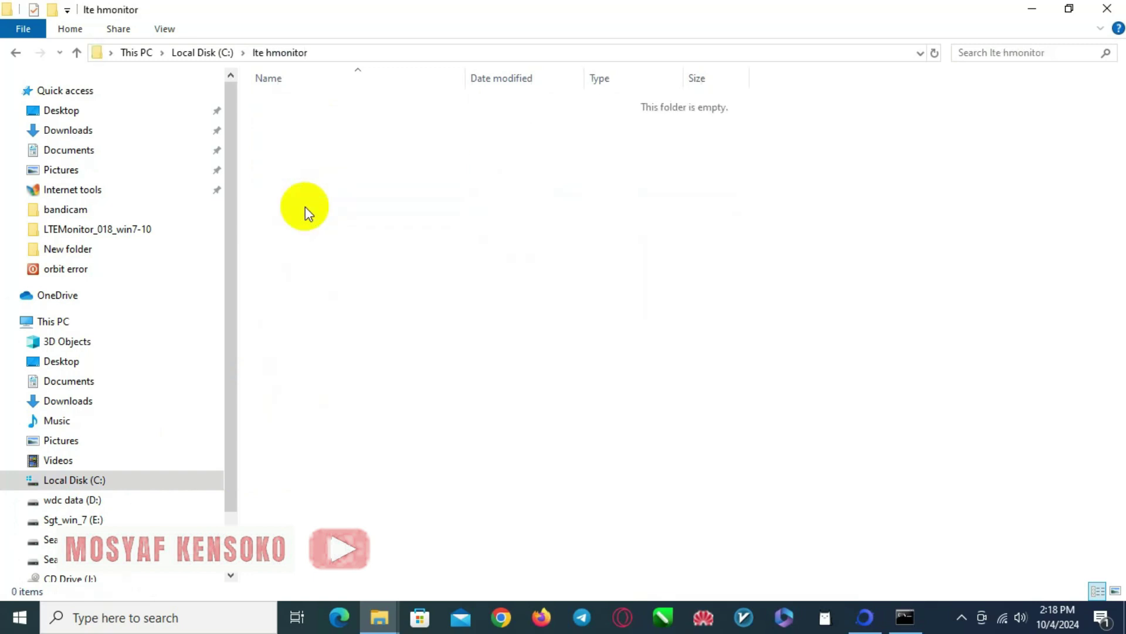
pyautogui.rightClick(367, 225)
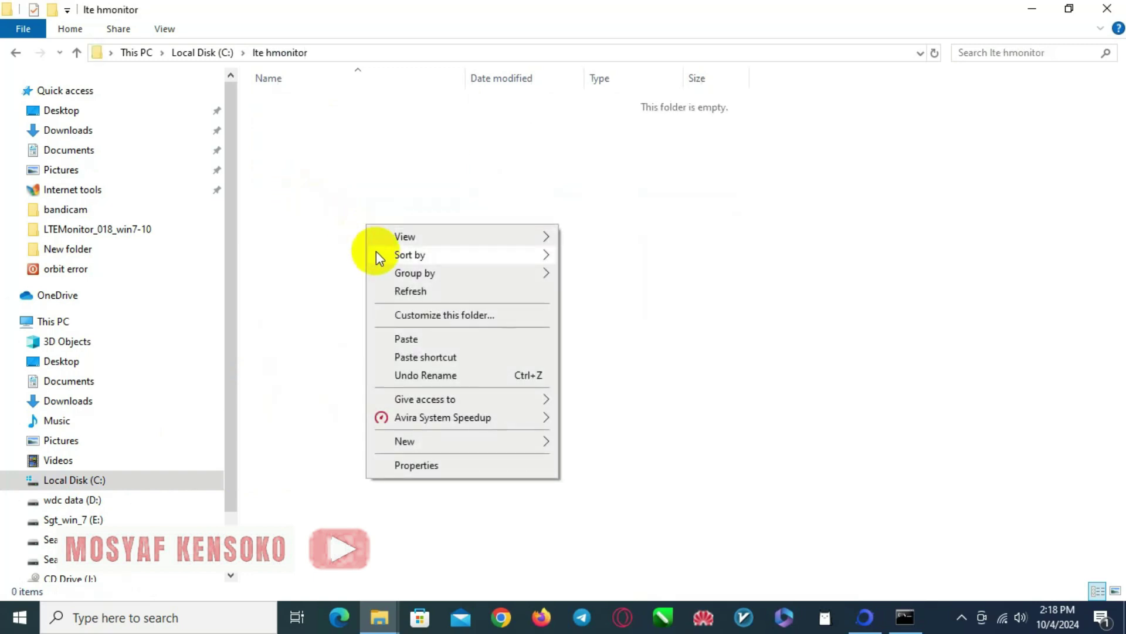
pyautogui.click(413, 335)
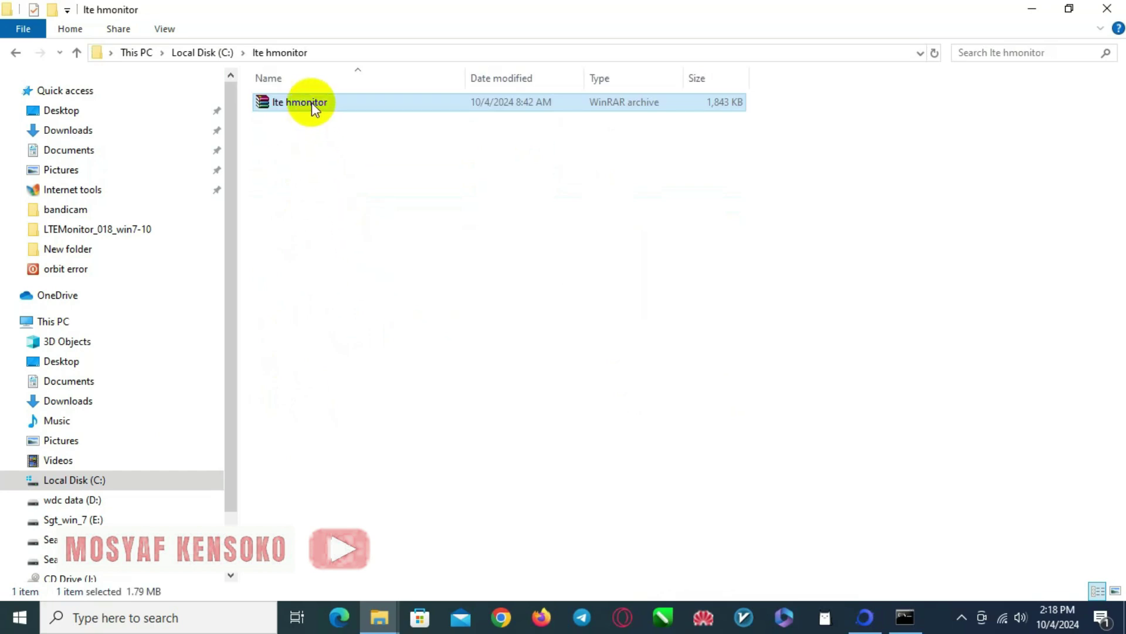
# - Extract the archive in place with Extract Here and select the LTEMonitor application
pyautogui.rightClick(280, 101)
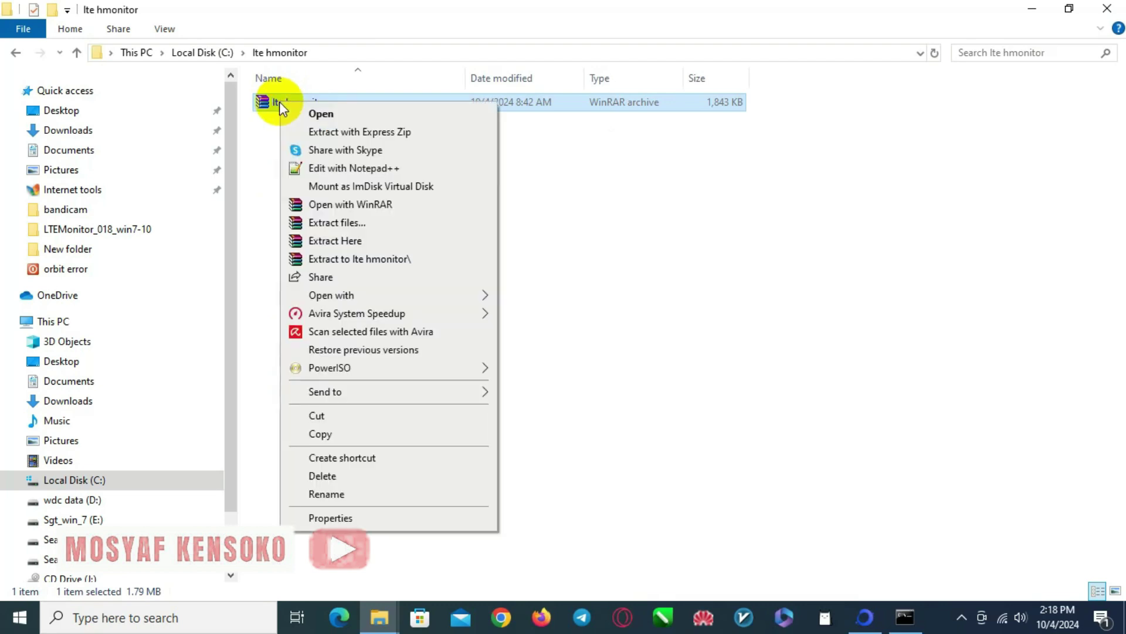
pyautogui.click(358, 251)
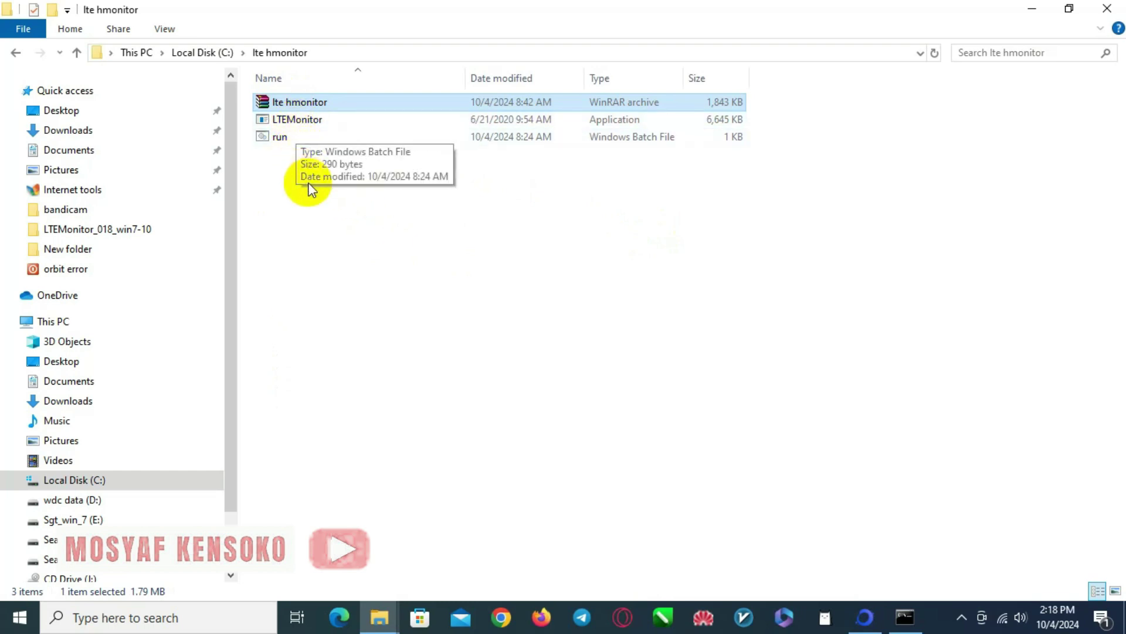
pyautogui.click(294, 120)
pyautogui.doubleClick(294, 121)
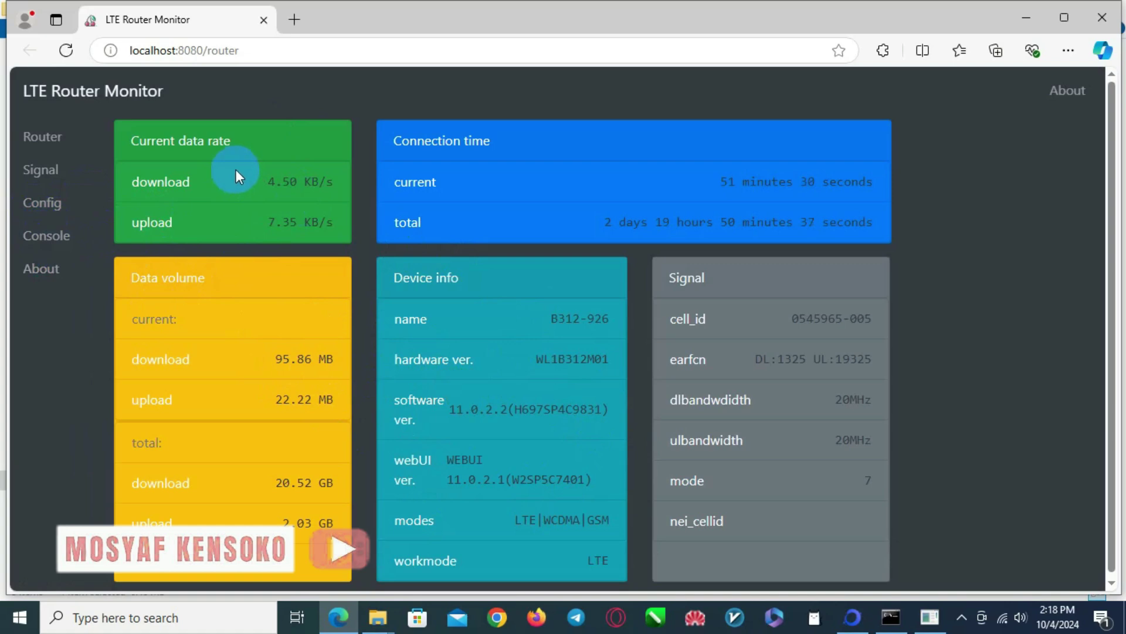
pyautogui.click(1103, 22)
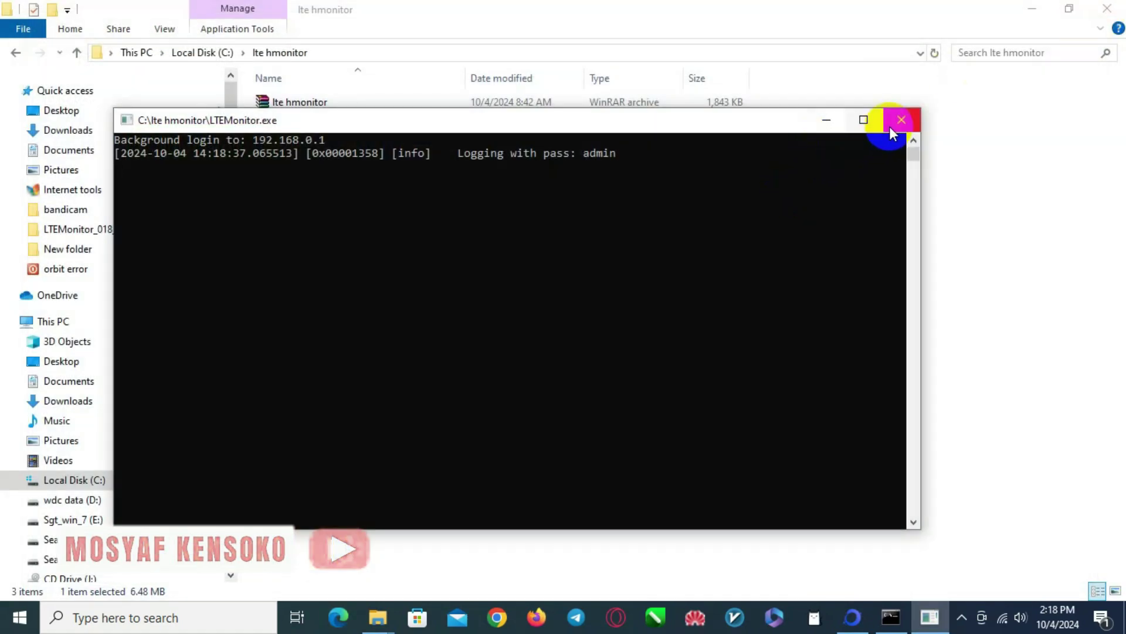
pyautogui.click(890, 126)
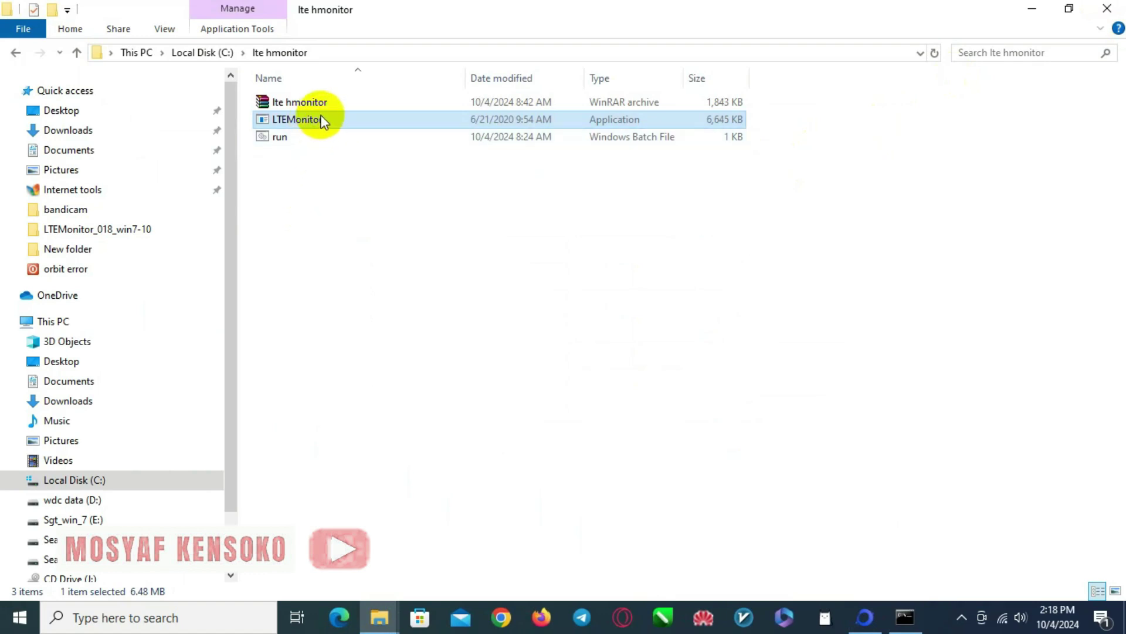
# - Open the run batch file in Notepad for editing, maximized
pyautogui.click(274, 141)
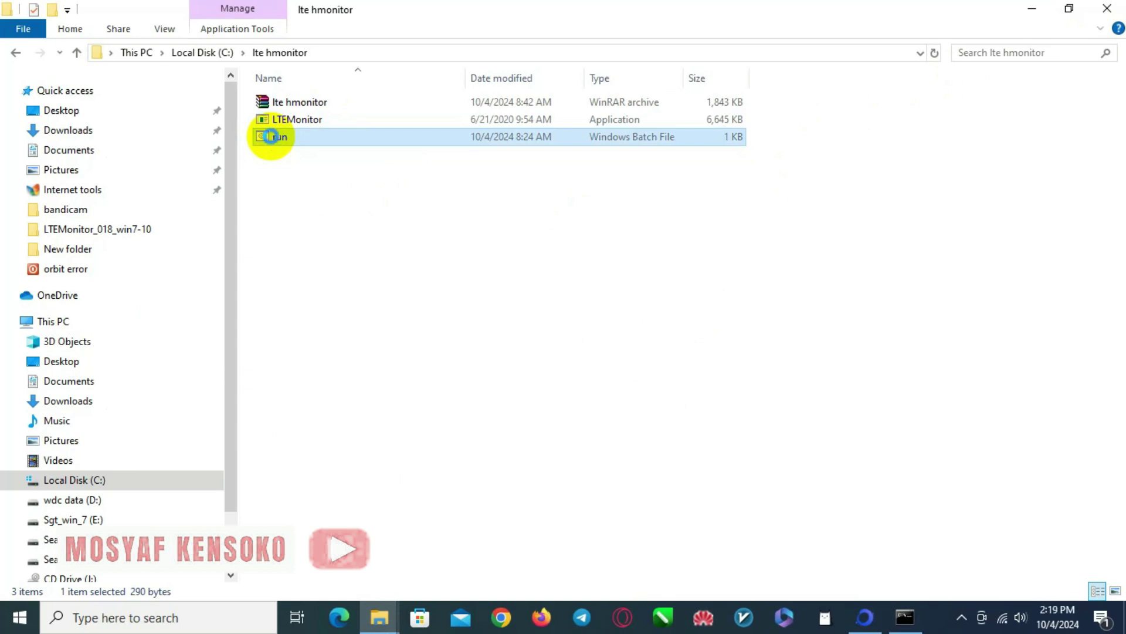
pyautogui.rightClick(271, 138)
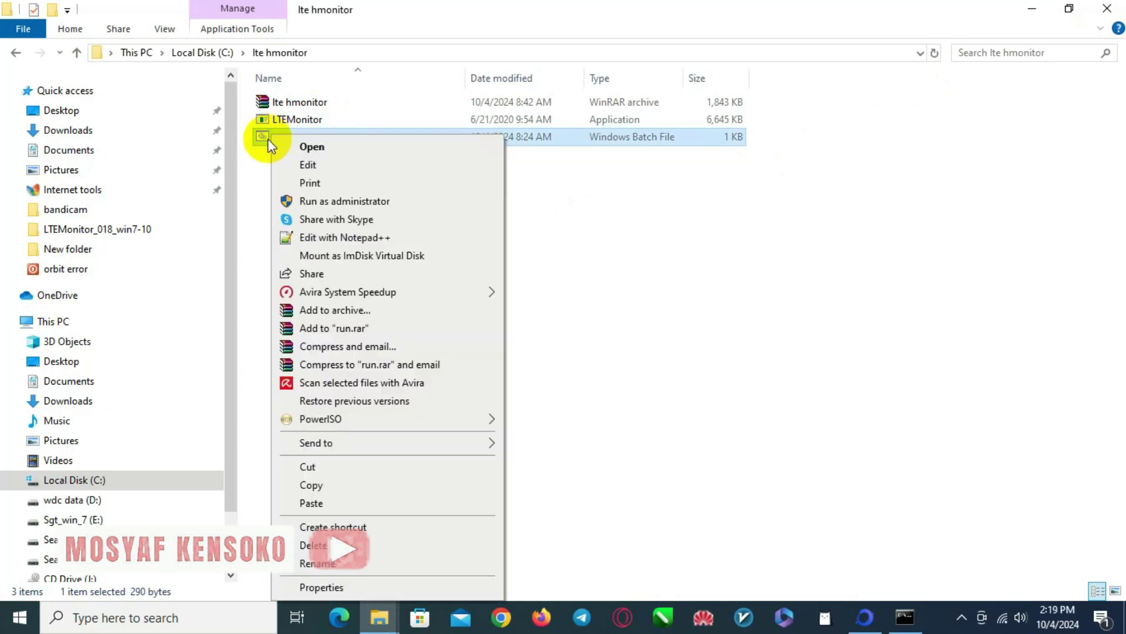
pyautogui.click(306, 165)
pyautogui.click(841, 237)
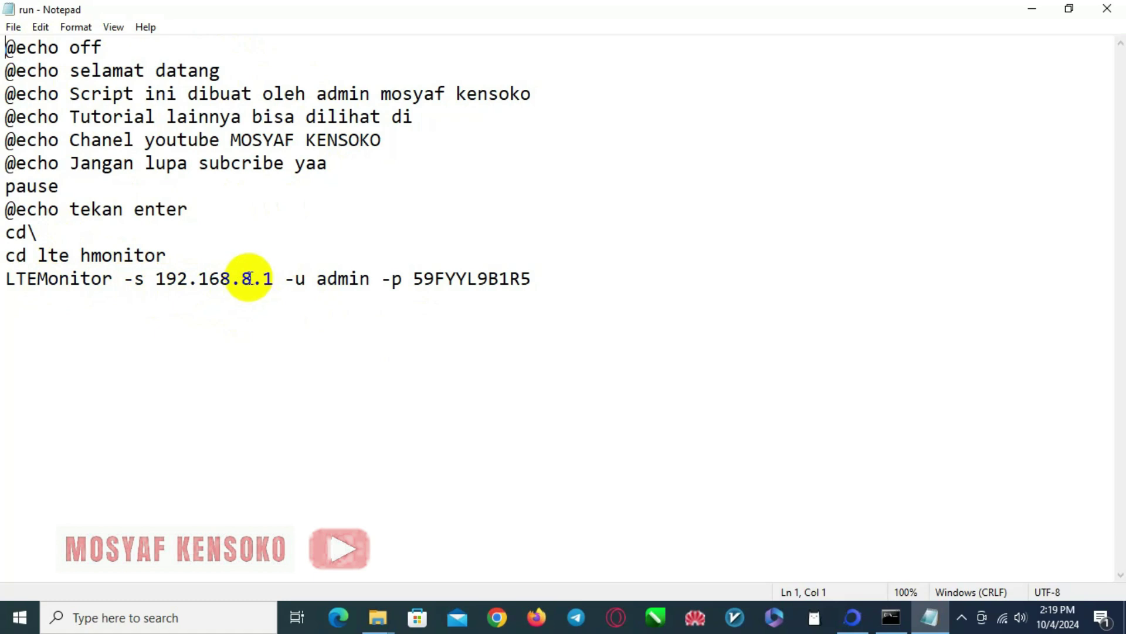
# - Replace the router password after -p on the LTEMonitor line with a new placeholder password
pyautogui.moveTo(156, 280); pyautogui.dragTo(273, 285)
pyautogui.click(273, 285)
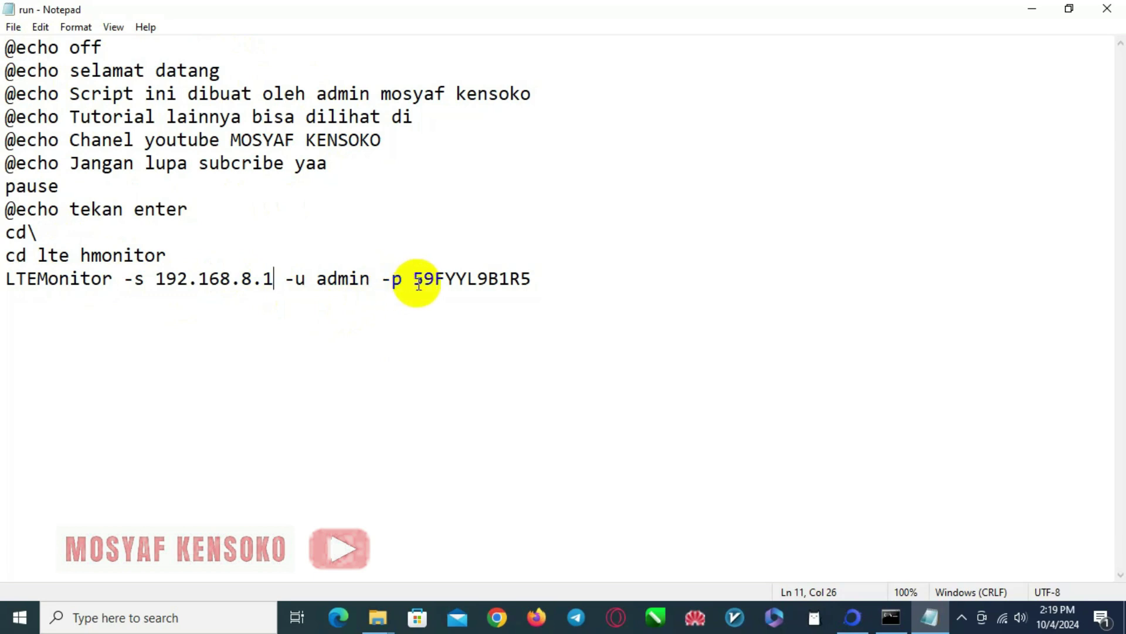
pyautogui.moveTo(414, 280); pyautogui.dragTo(533, 277)
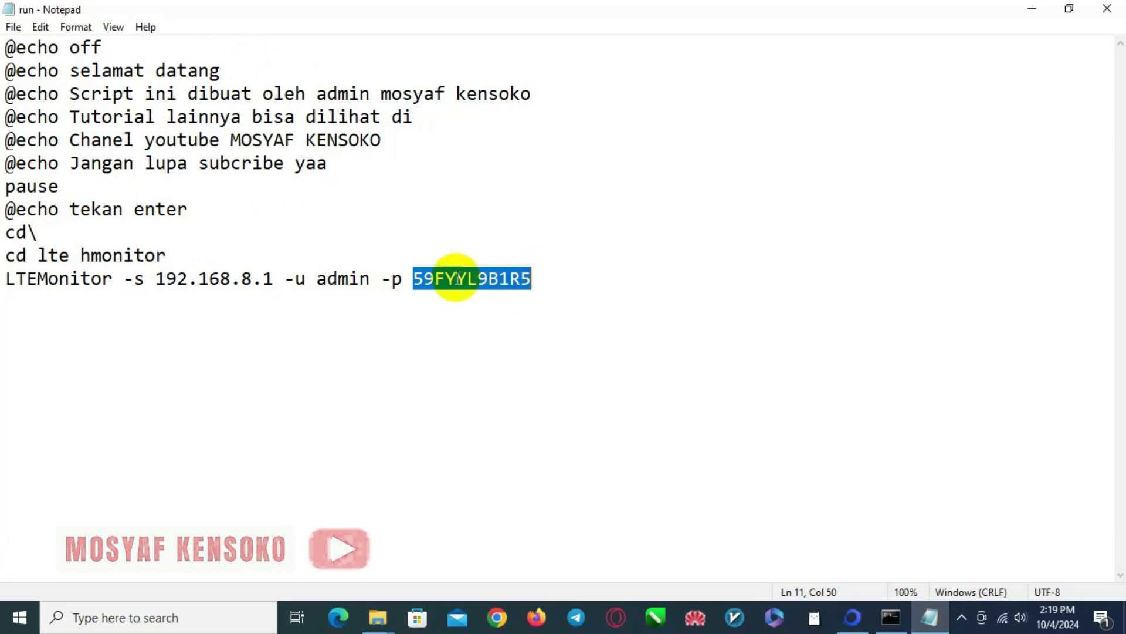
pyautogui.click(424, 278)
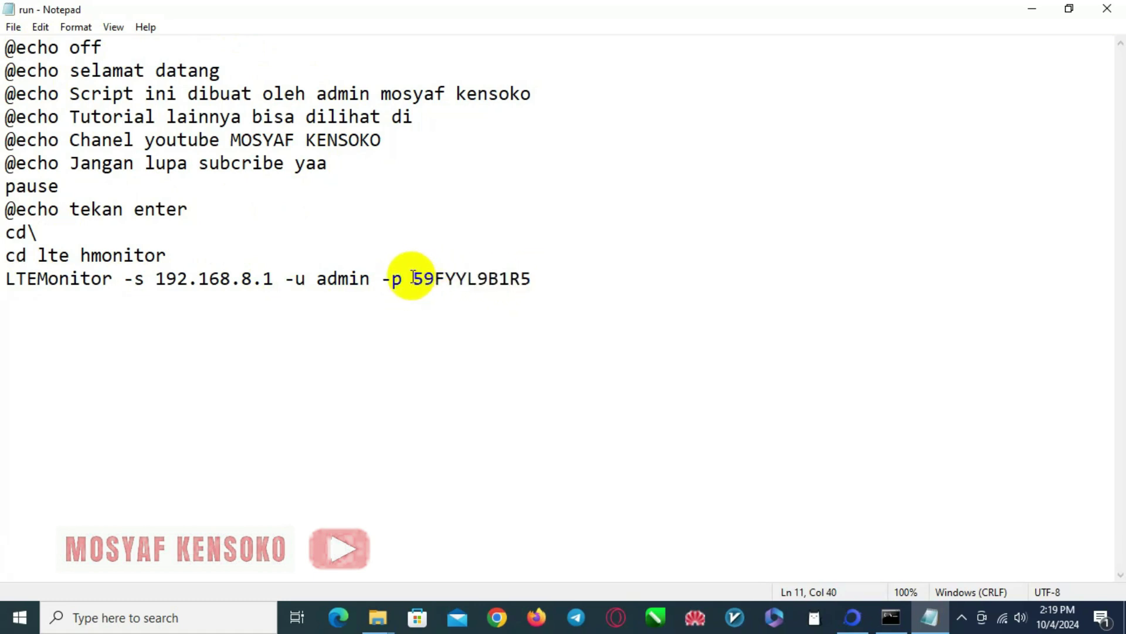
pyautogui.moveTo(412, 279); pyautogui.dragTo(528, 277)
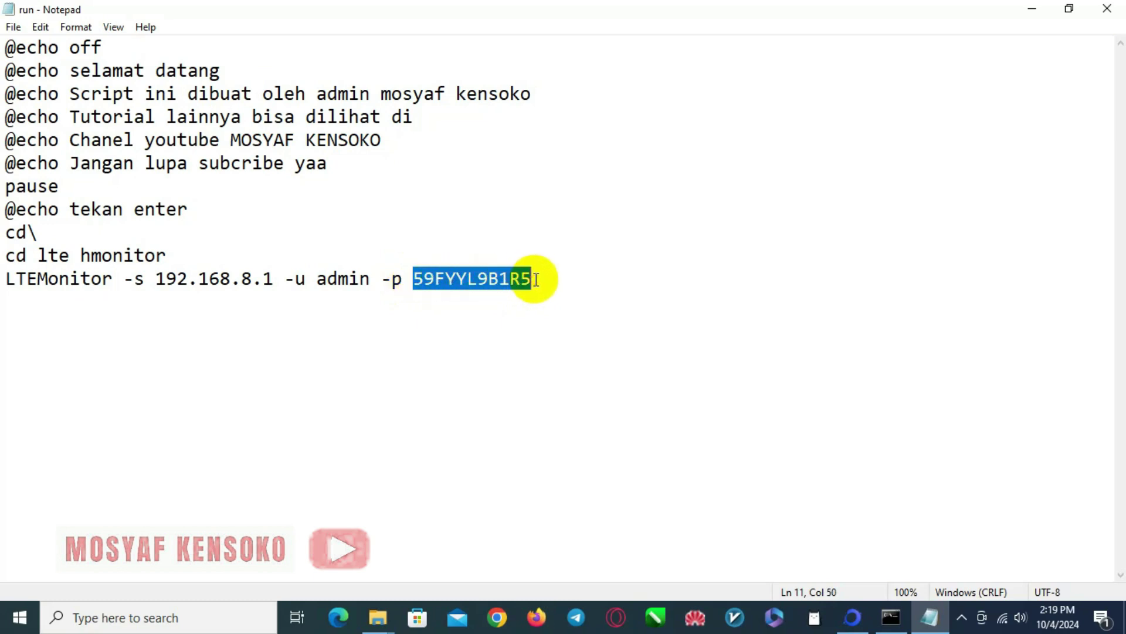
pyautogui.click(501, 278)
pyautogui.click(446, 278)
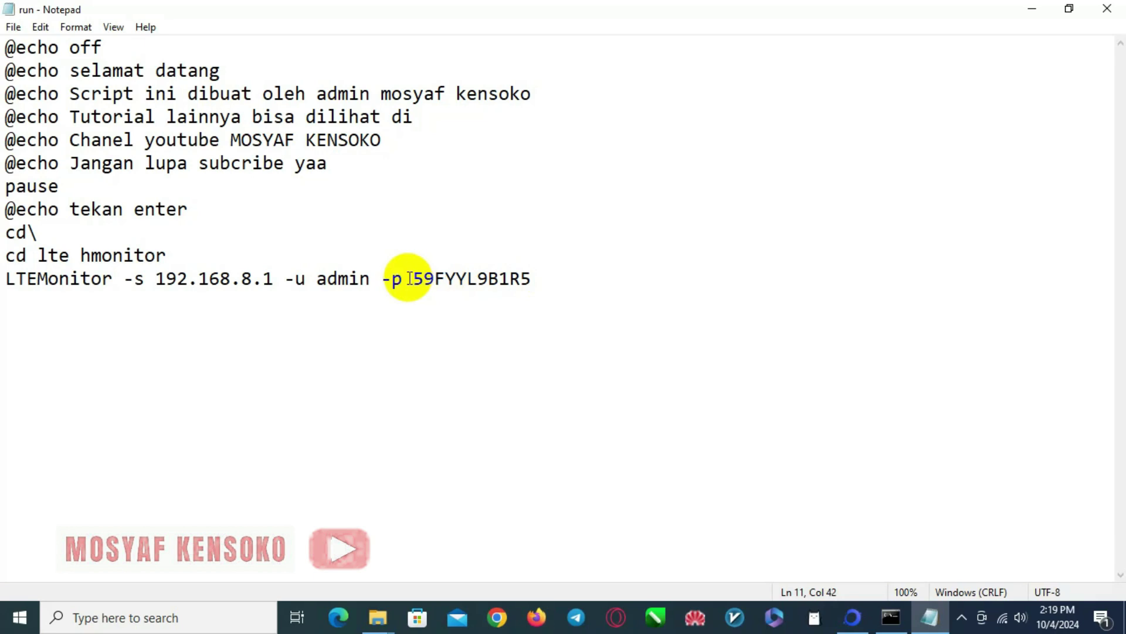
pyautogui.moveTo(412, 278); pyautogui.dragTo(511, 277)
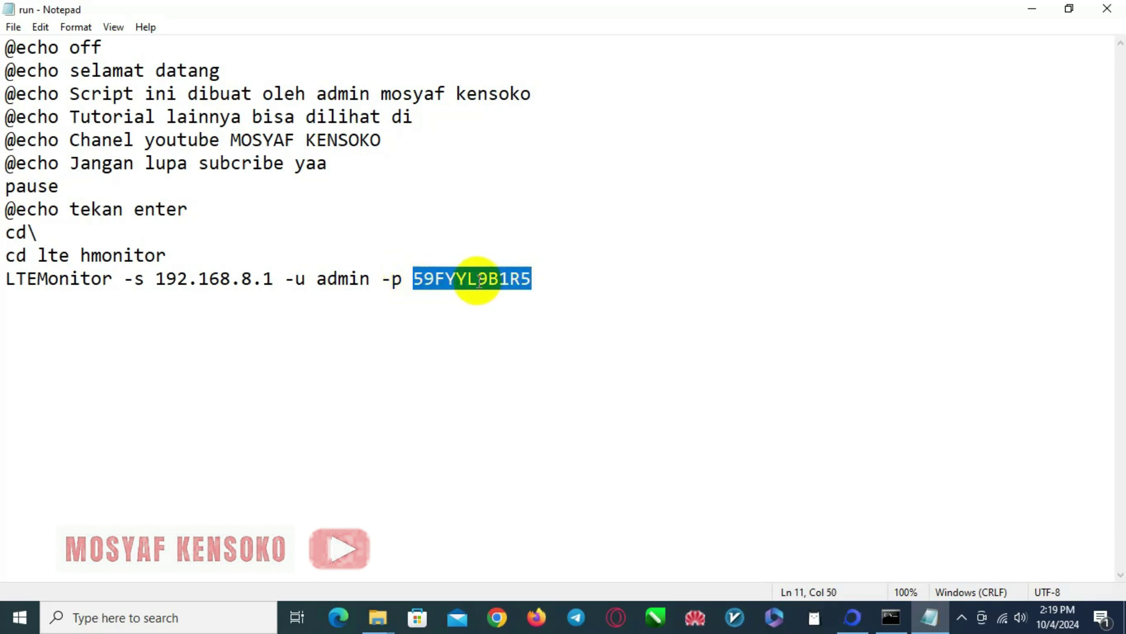
pyautogui.click(519, 278)
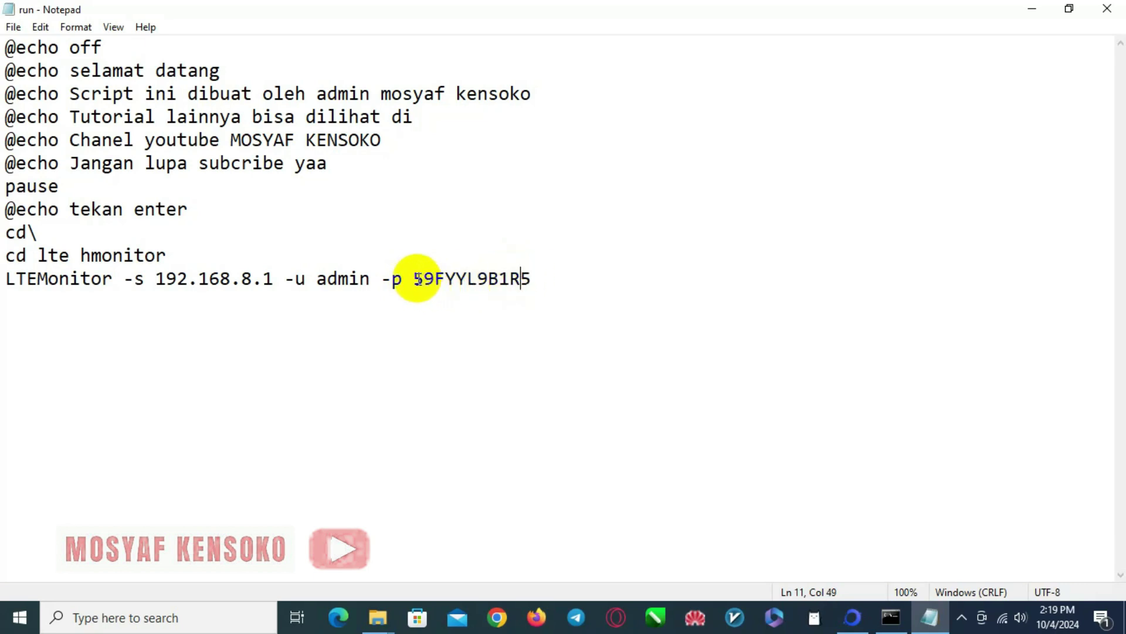
pyautogui.moveTo(415, 278); pyautogui.dragTo(538, 278)
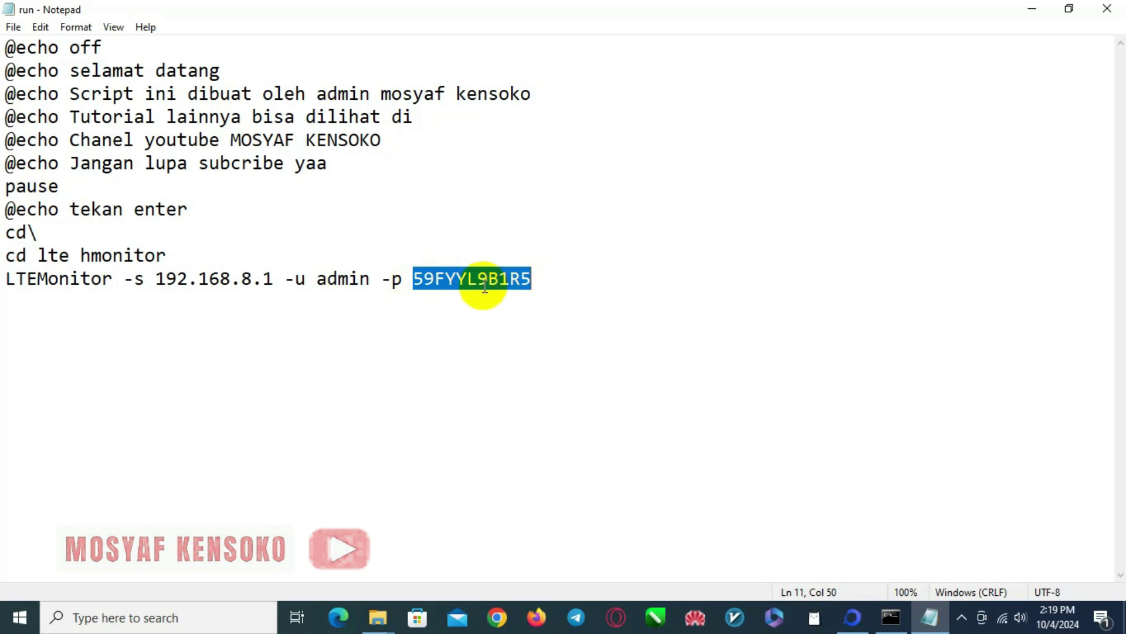
pyautogui.click(540, 279)
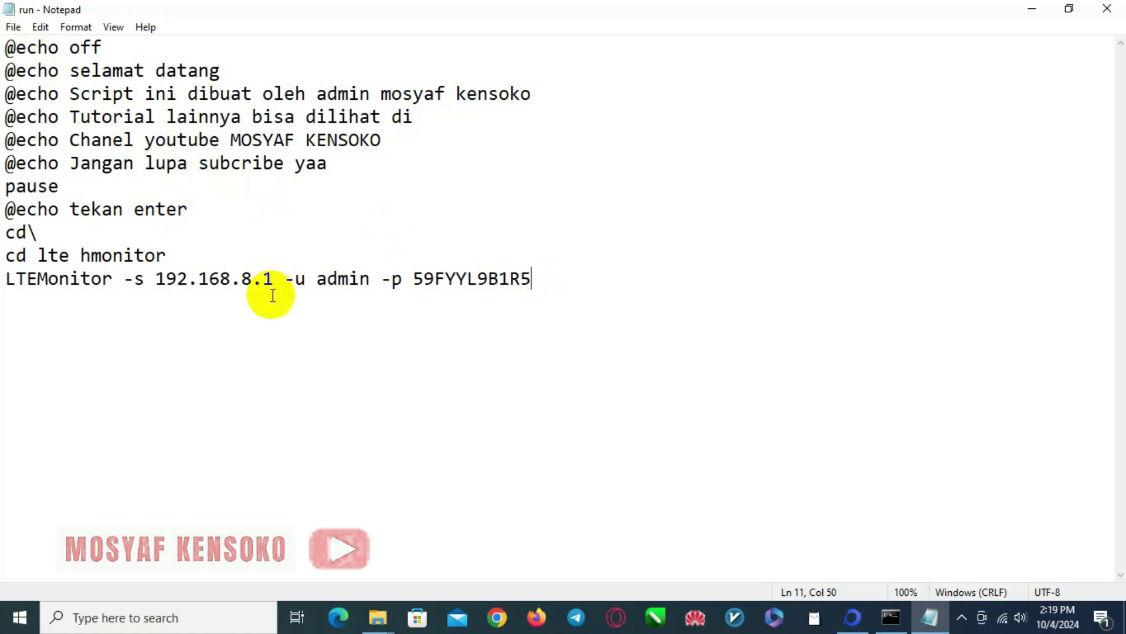
pyautogui.press('BackSpace')
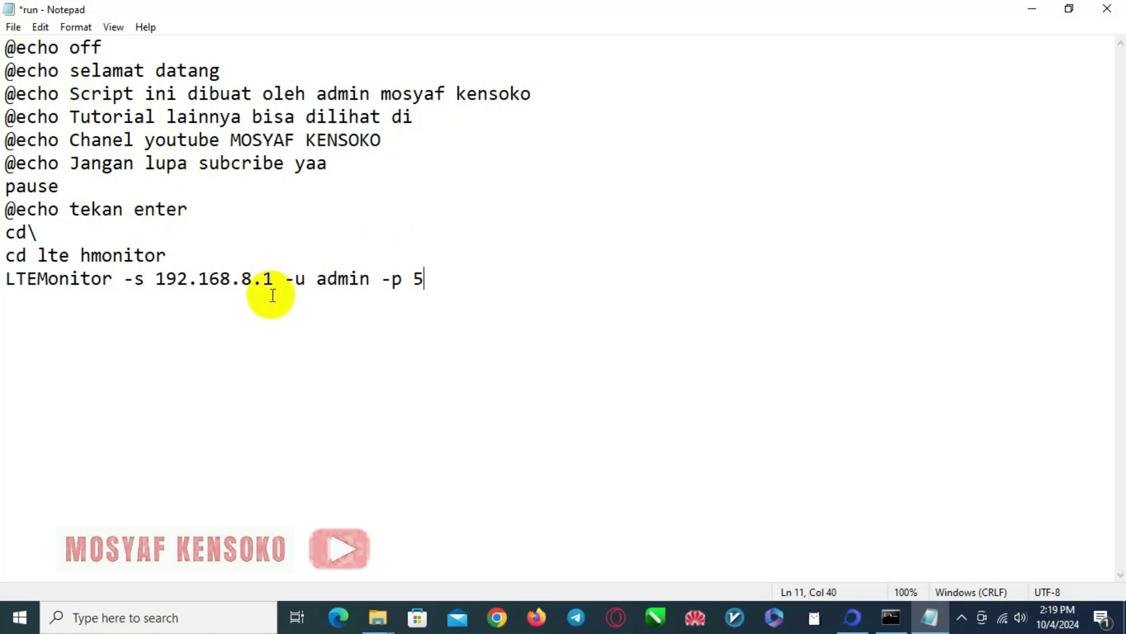
pyautogui.write('hhh')
pyautogui.click(13, 27)
# - Save the script and rerun run.bat past its pause, then close the dashboard browser and console
pyautogui.click(42, 100)
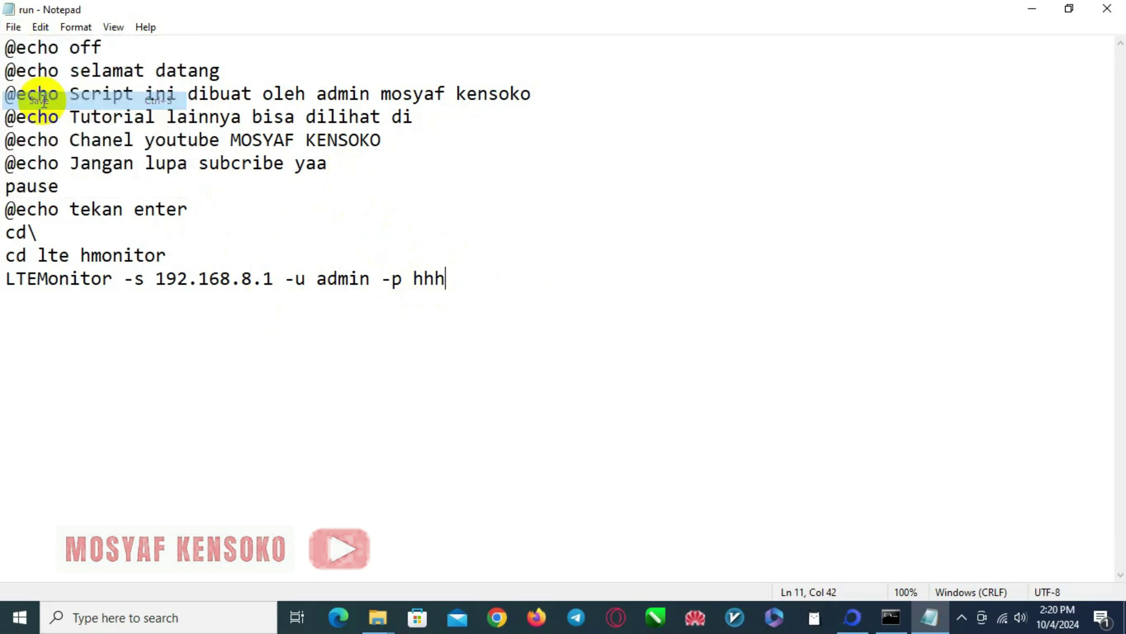
pyautogui.click(1107, 8)
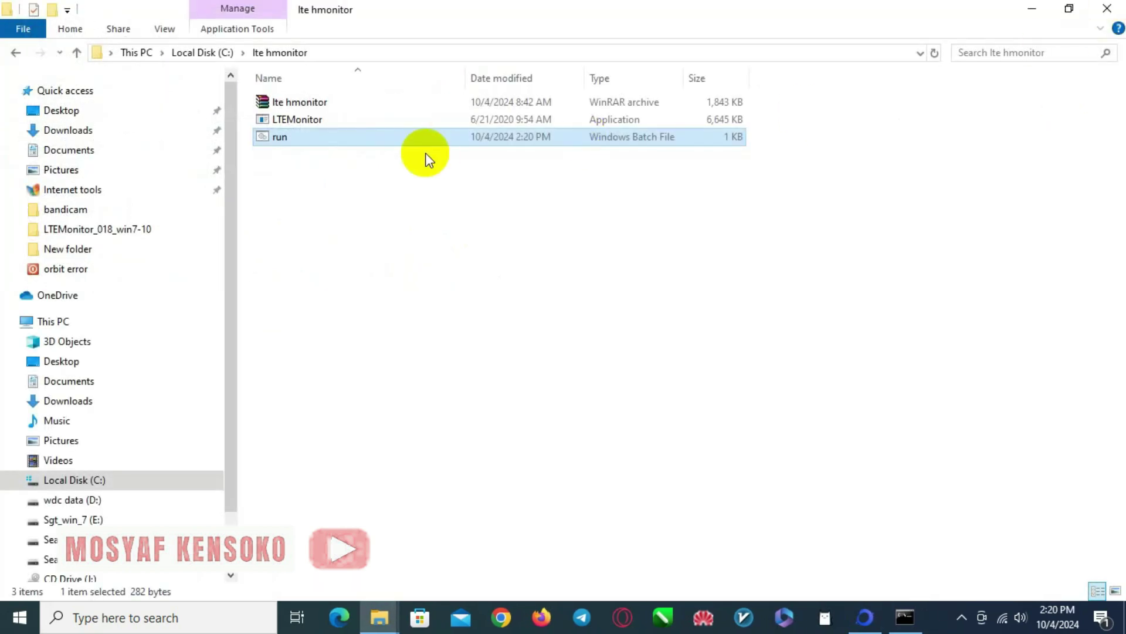
pyautogui.doubleClick(276, 136)
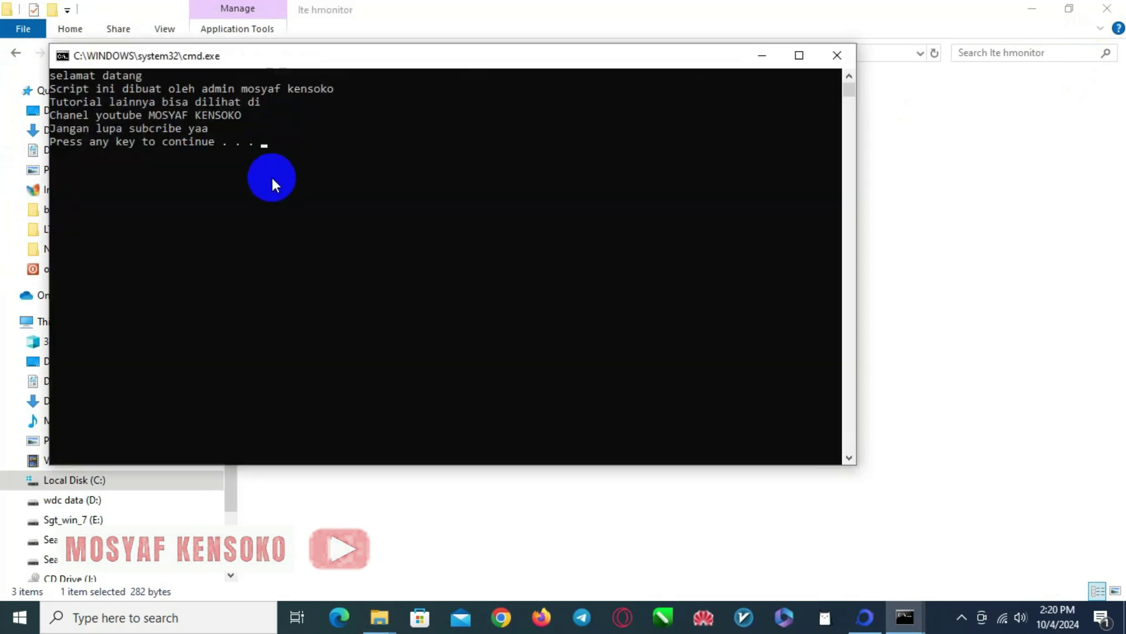
pyautogui.press('Return')
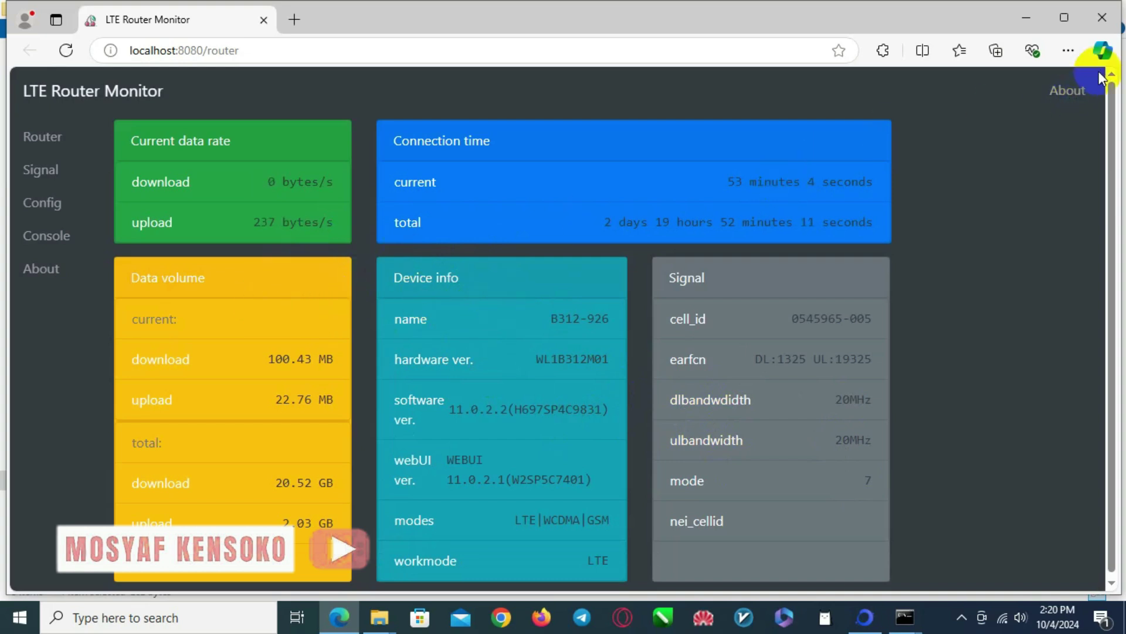
pyautogui.click(1107, 22)
pyautogui.click(516, 226)
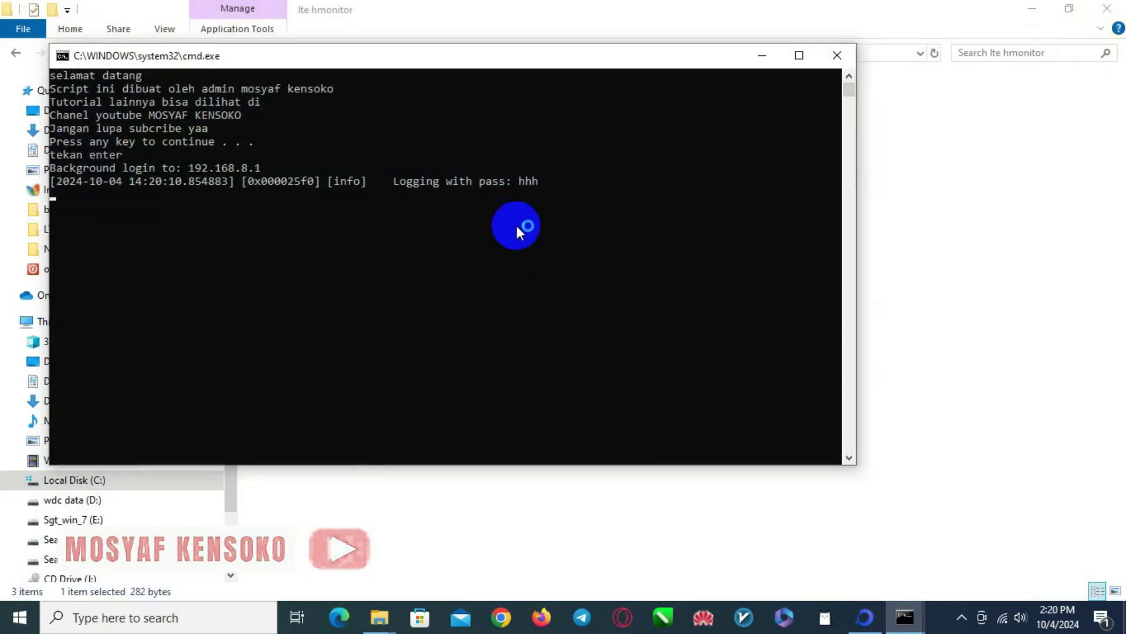
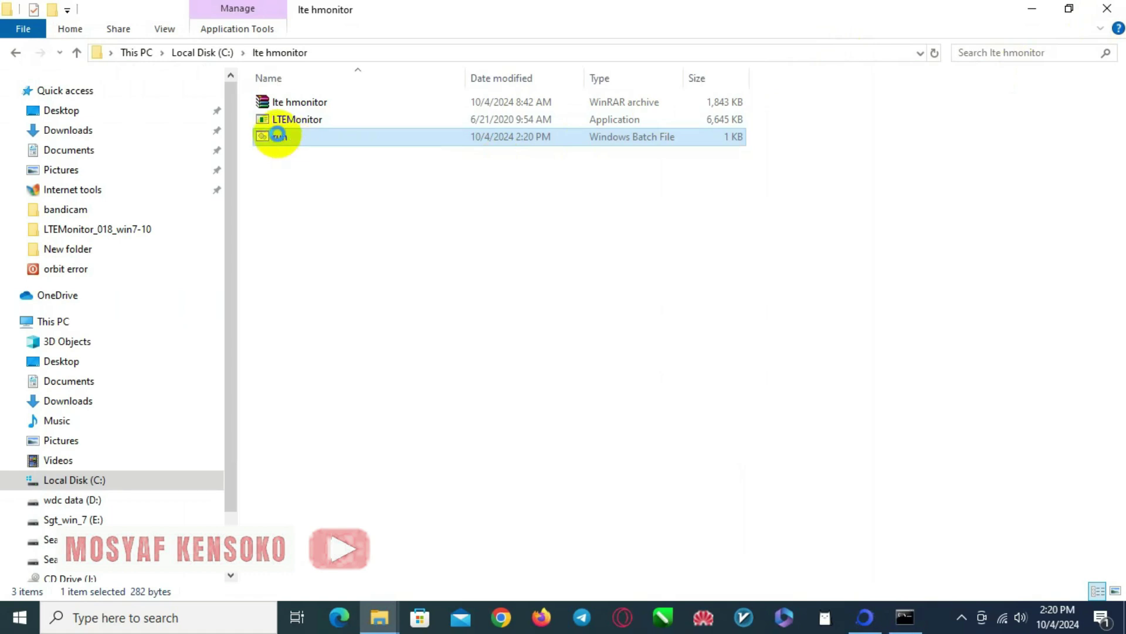
# - Open run.bat in Notepad from its context menu and maximize the Notepad window
pyautogui.rightClick(277, 136)
pyautogui.click(315, 164)
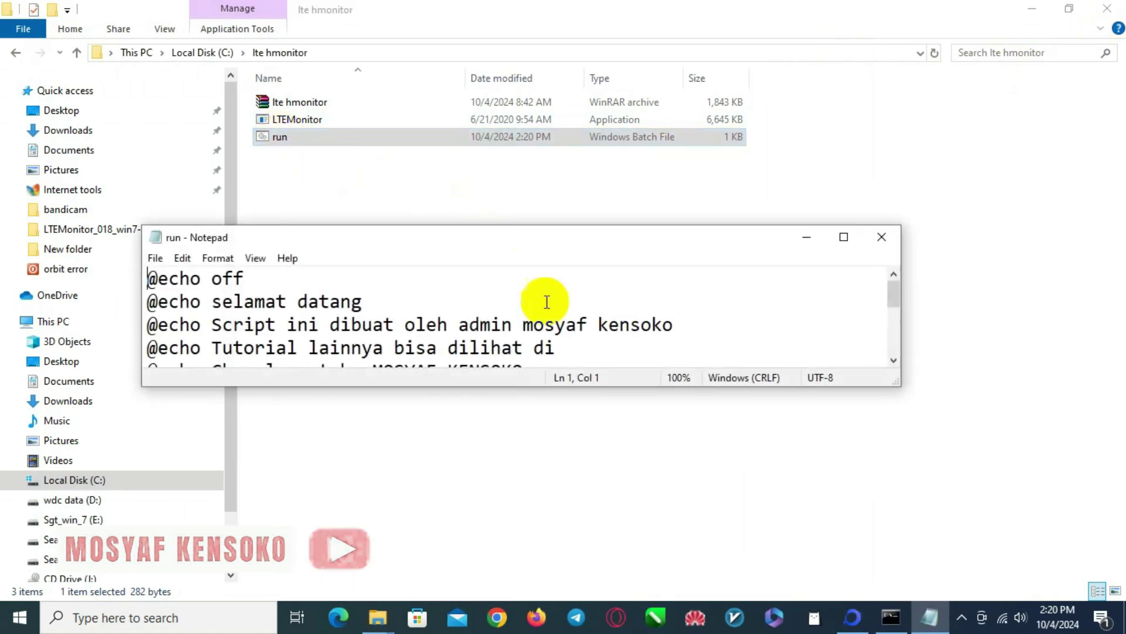
pyautogui.click(844, 236)
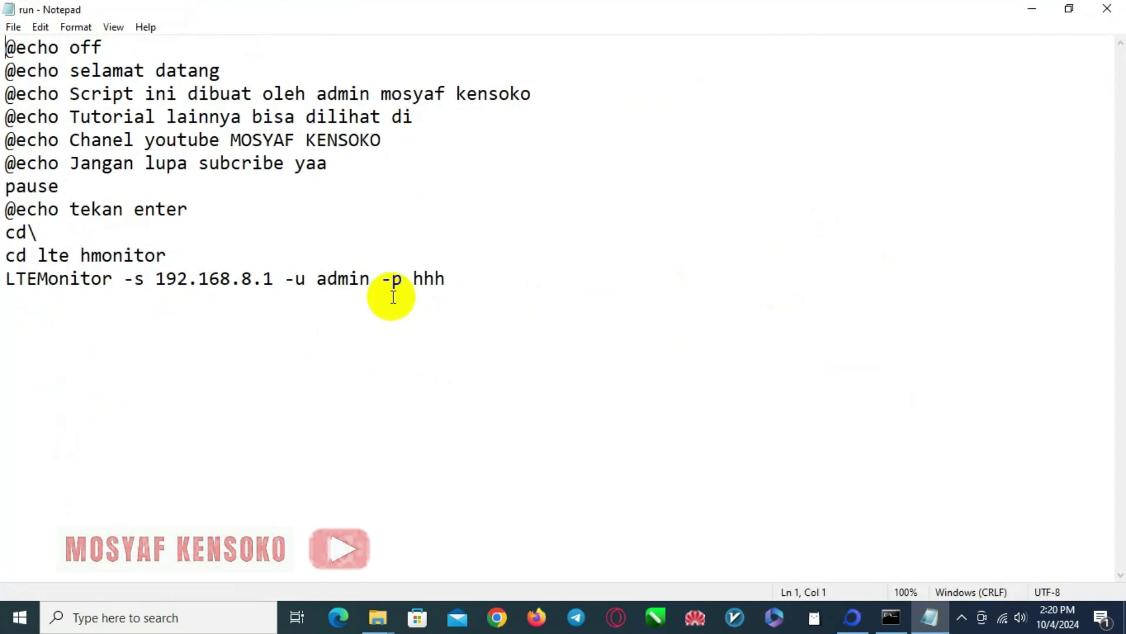
# - Overwrite the old value after -p with the router password, save run.bat, and close Notepad
pyautogui.moveTo(415, 278); pyautogui.dragTo(453, 281)
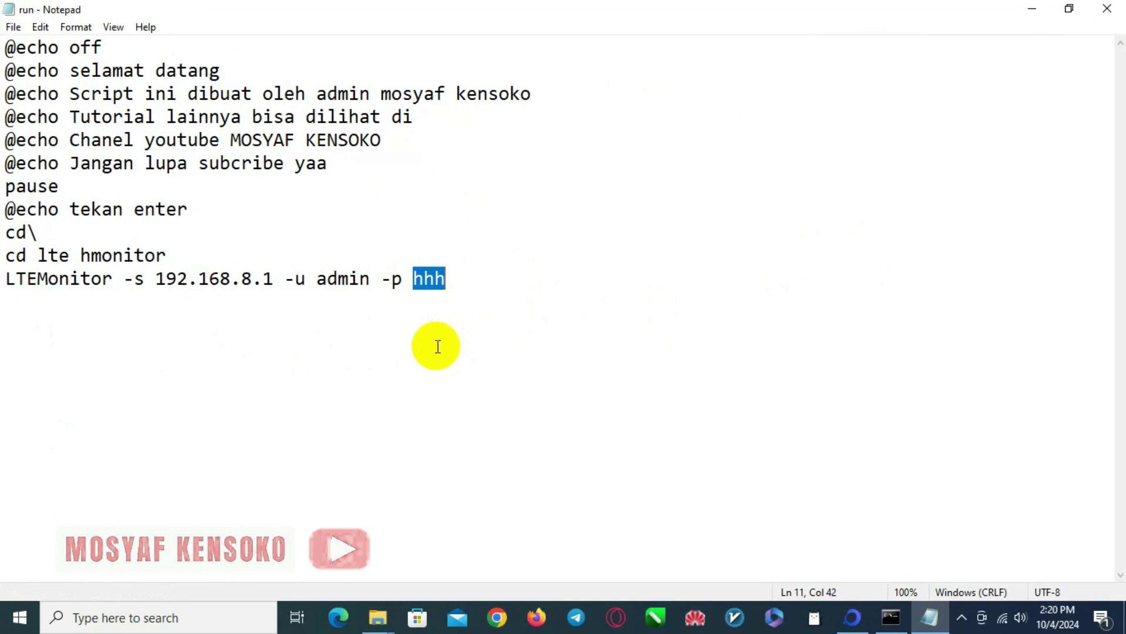
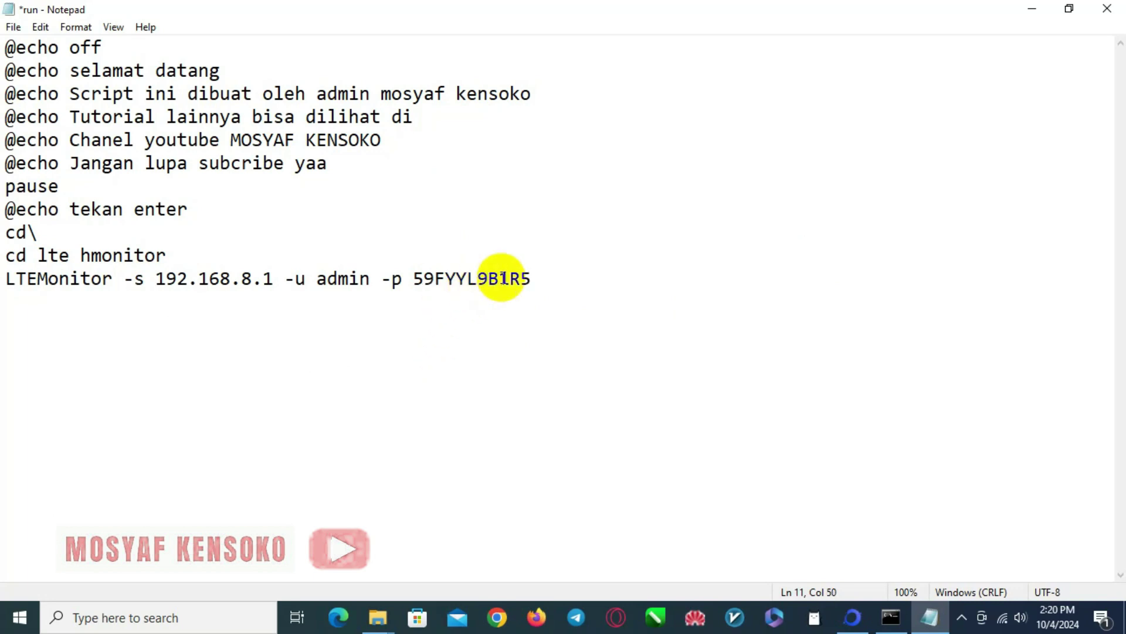
pyautogui.click(13, 27)
pyautogui.click(39, 101)
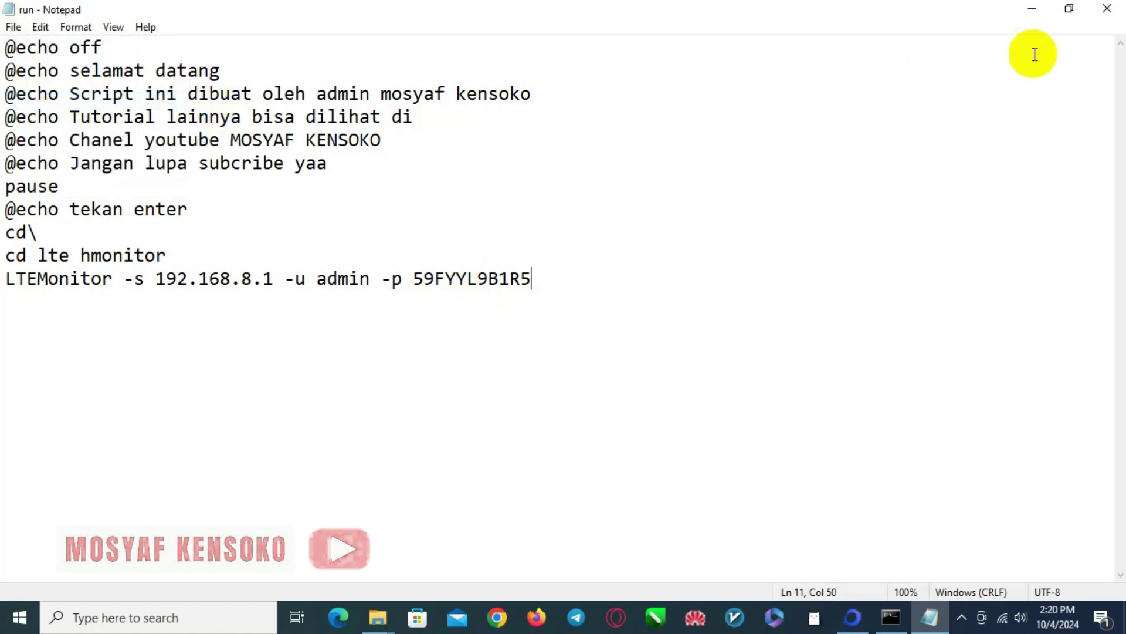
pyautogui.click(1117, 12)
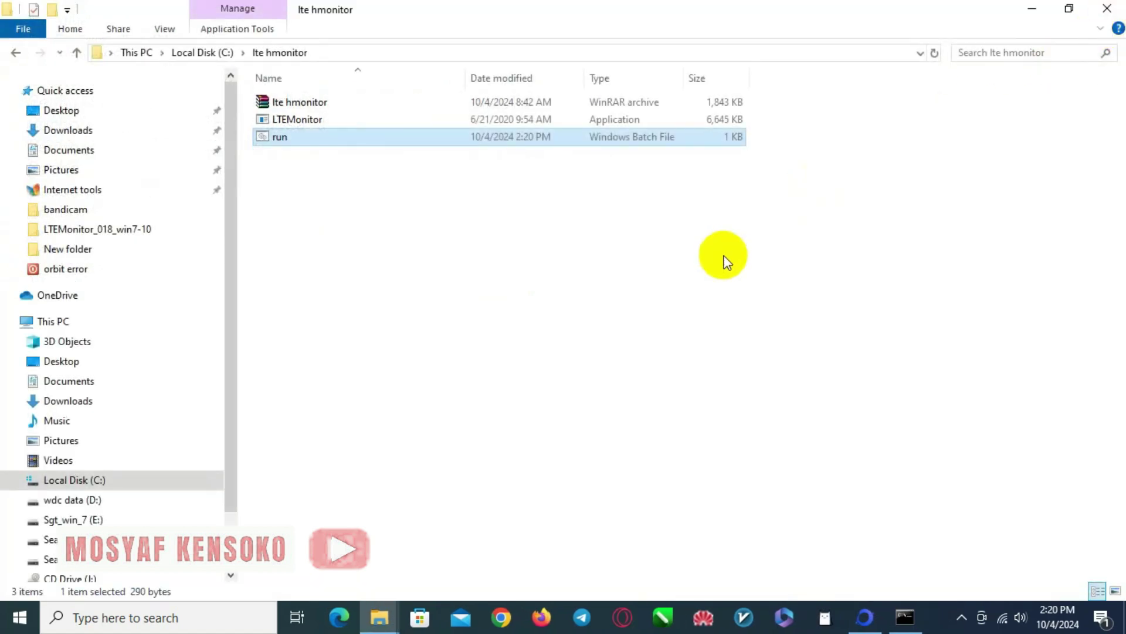
pyautogui.click(293, 119)
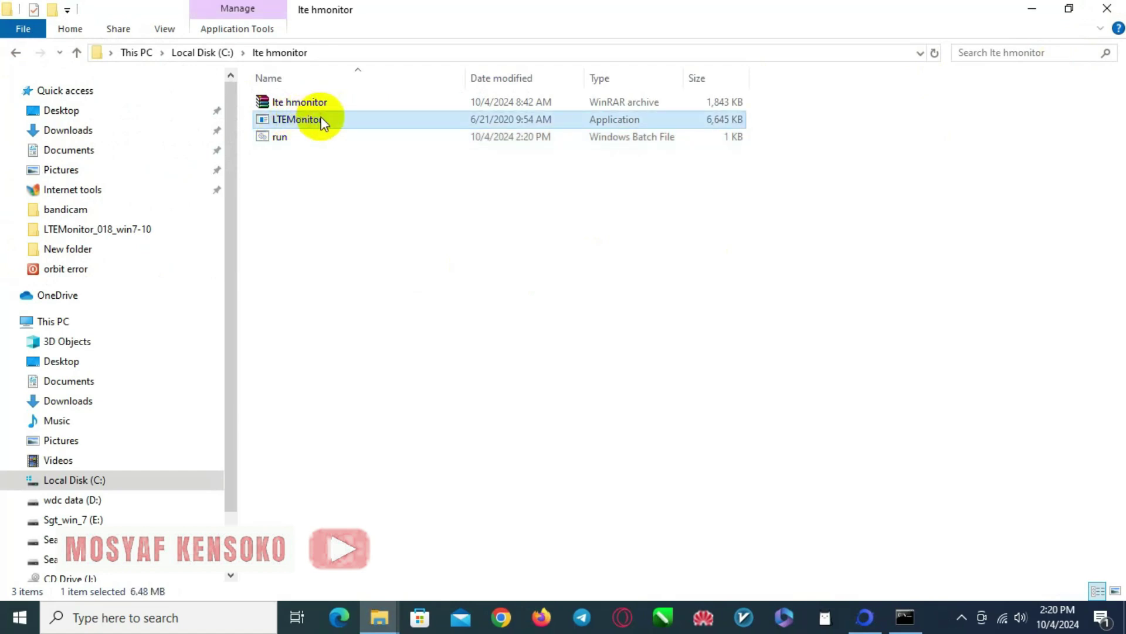
pyautogui.click(282, 141)
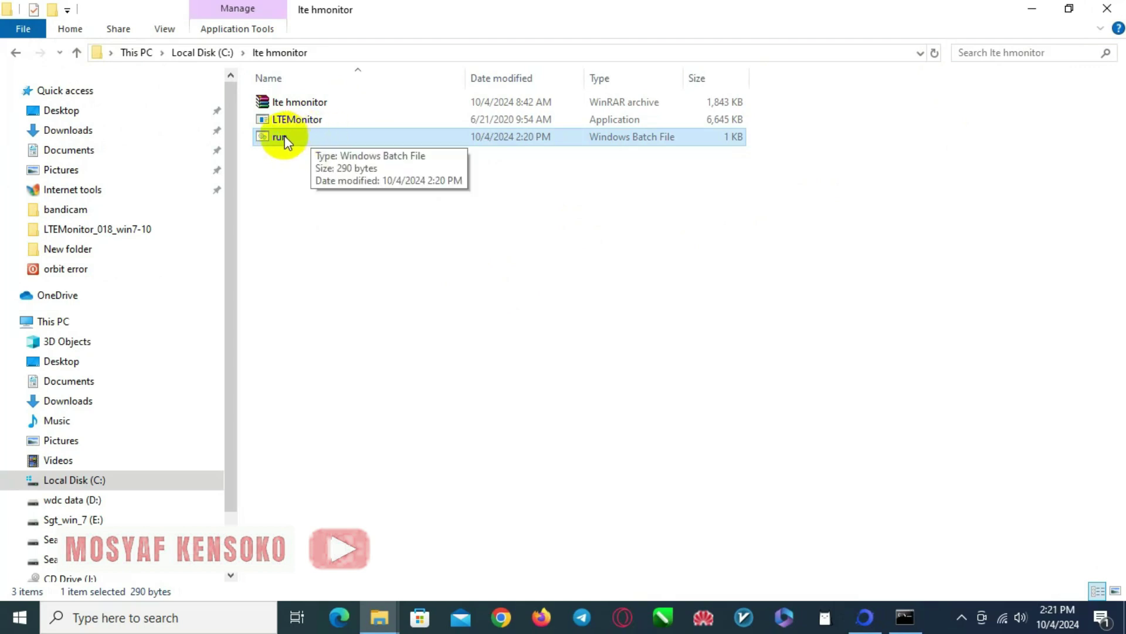
# - Launch run.bat past its pause, check the Signal page in LTE Router Monitor, then close the browser
pyautogui.doubleClick(284, 137)
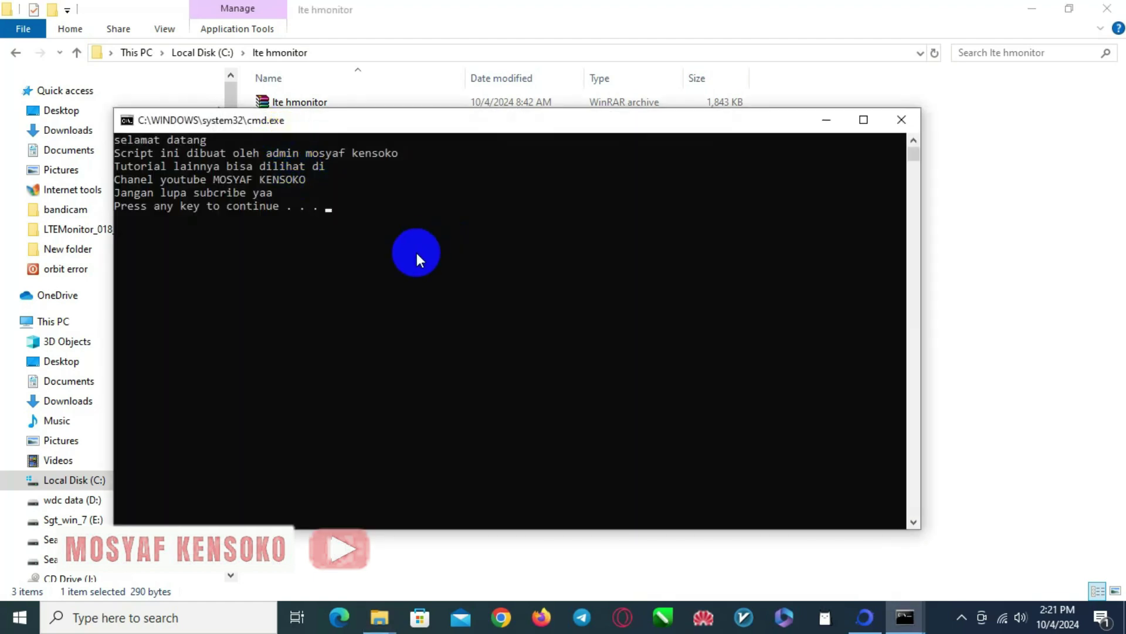
pyautogui.press('Return')
pyautogui.press('Return')
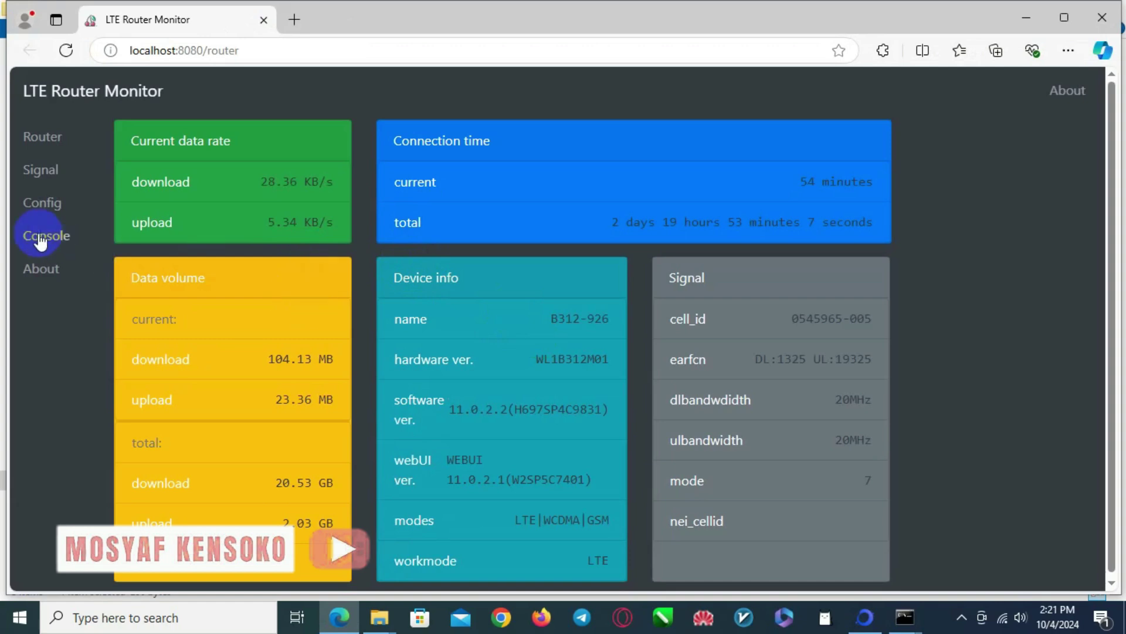
pyautogui.click(40, 171)
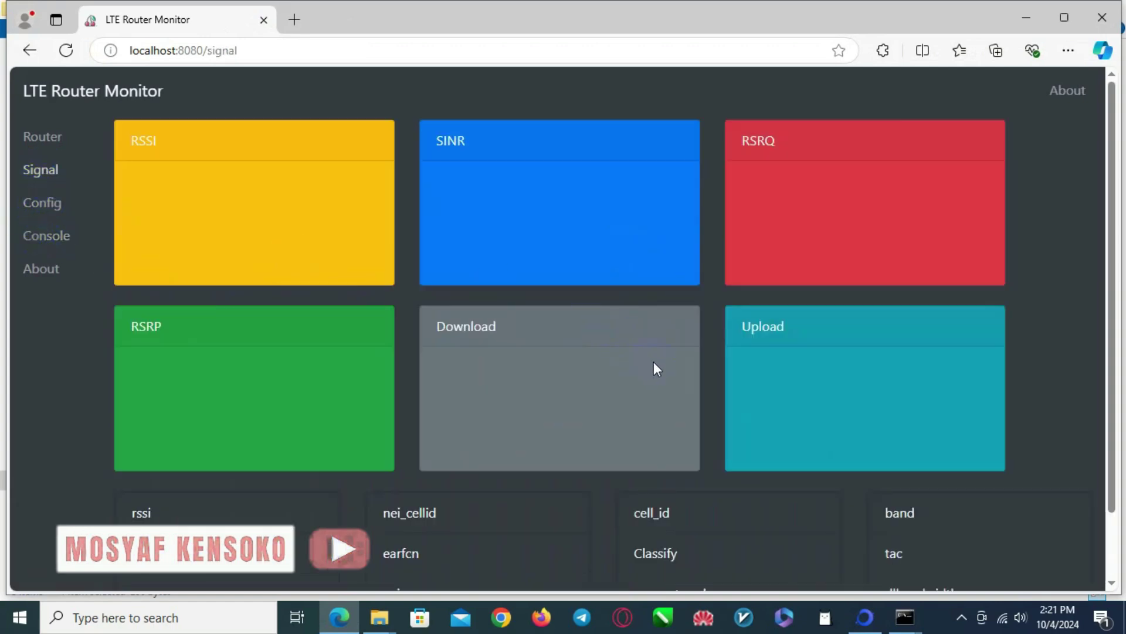
pyautogui.click(1104, 22)
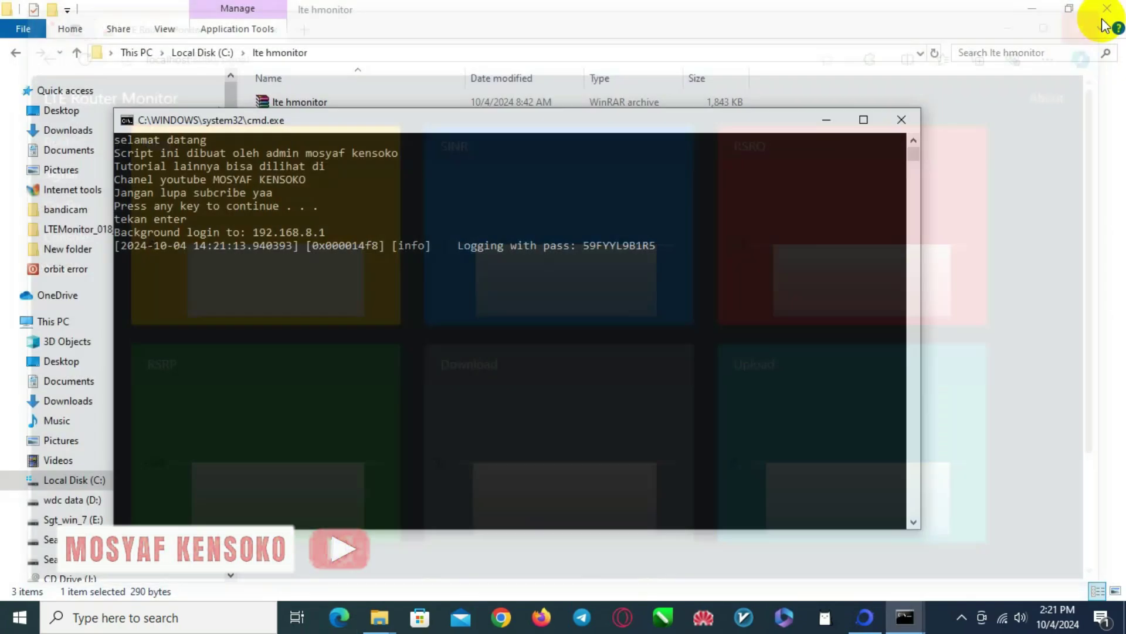
# - Close the old console and relaunch run.bat past its pause to reopen the monitor at localhost:8080
pyautogui.click(901, 121)
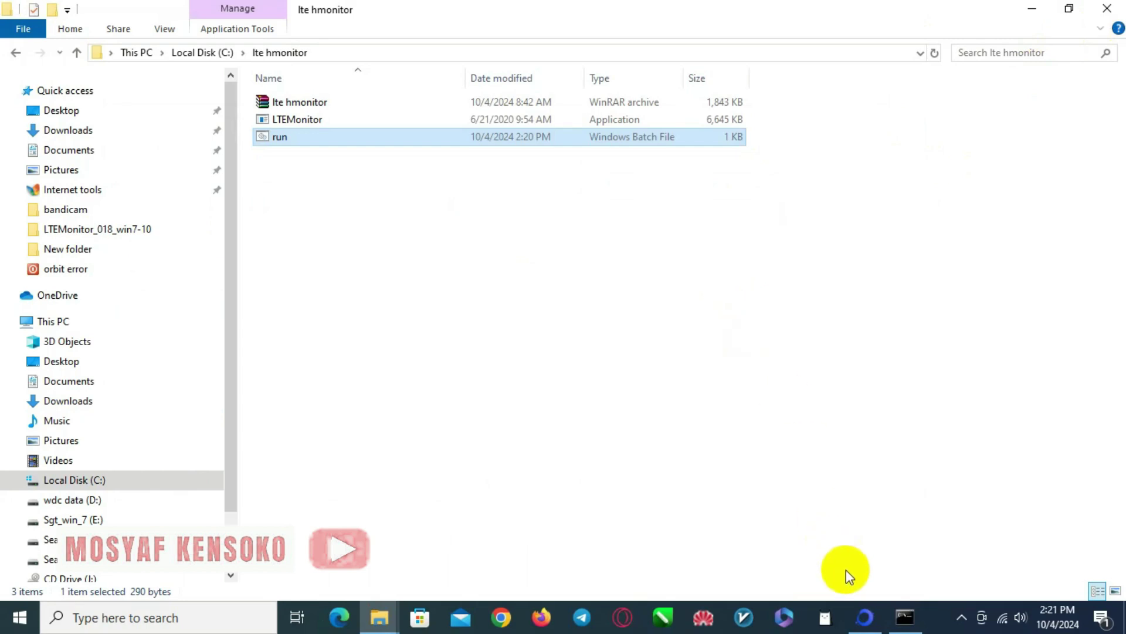
pyautogui.doubleClick(289, 138)
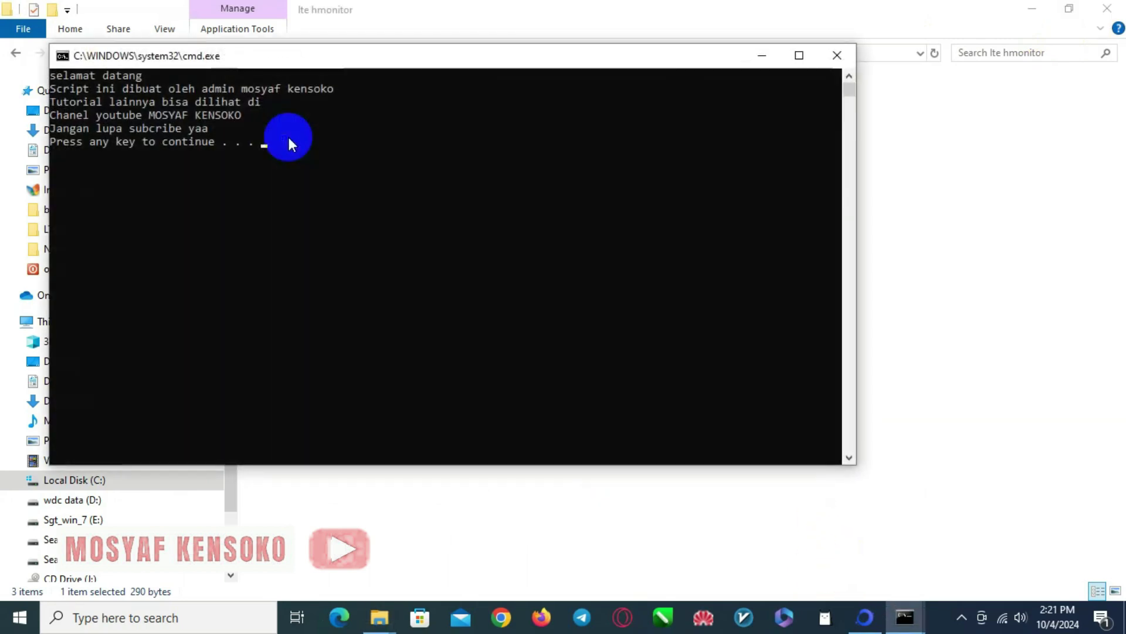
pyautogui.press('Return')
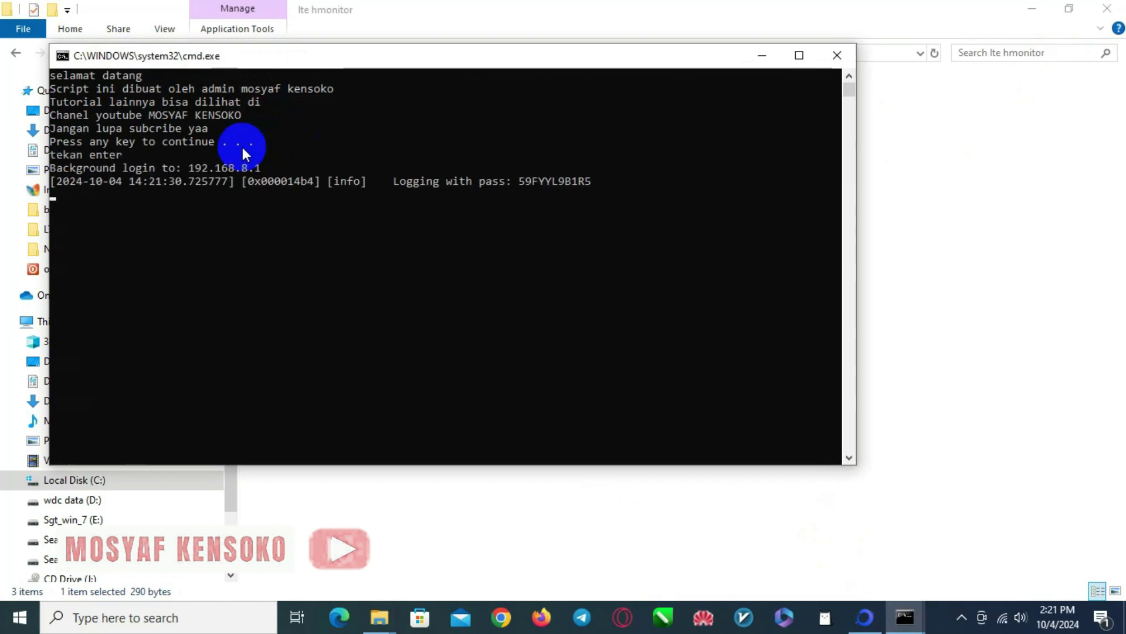